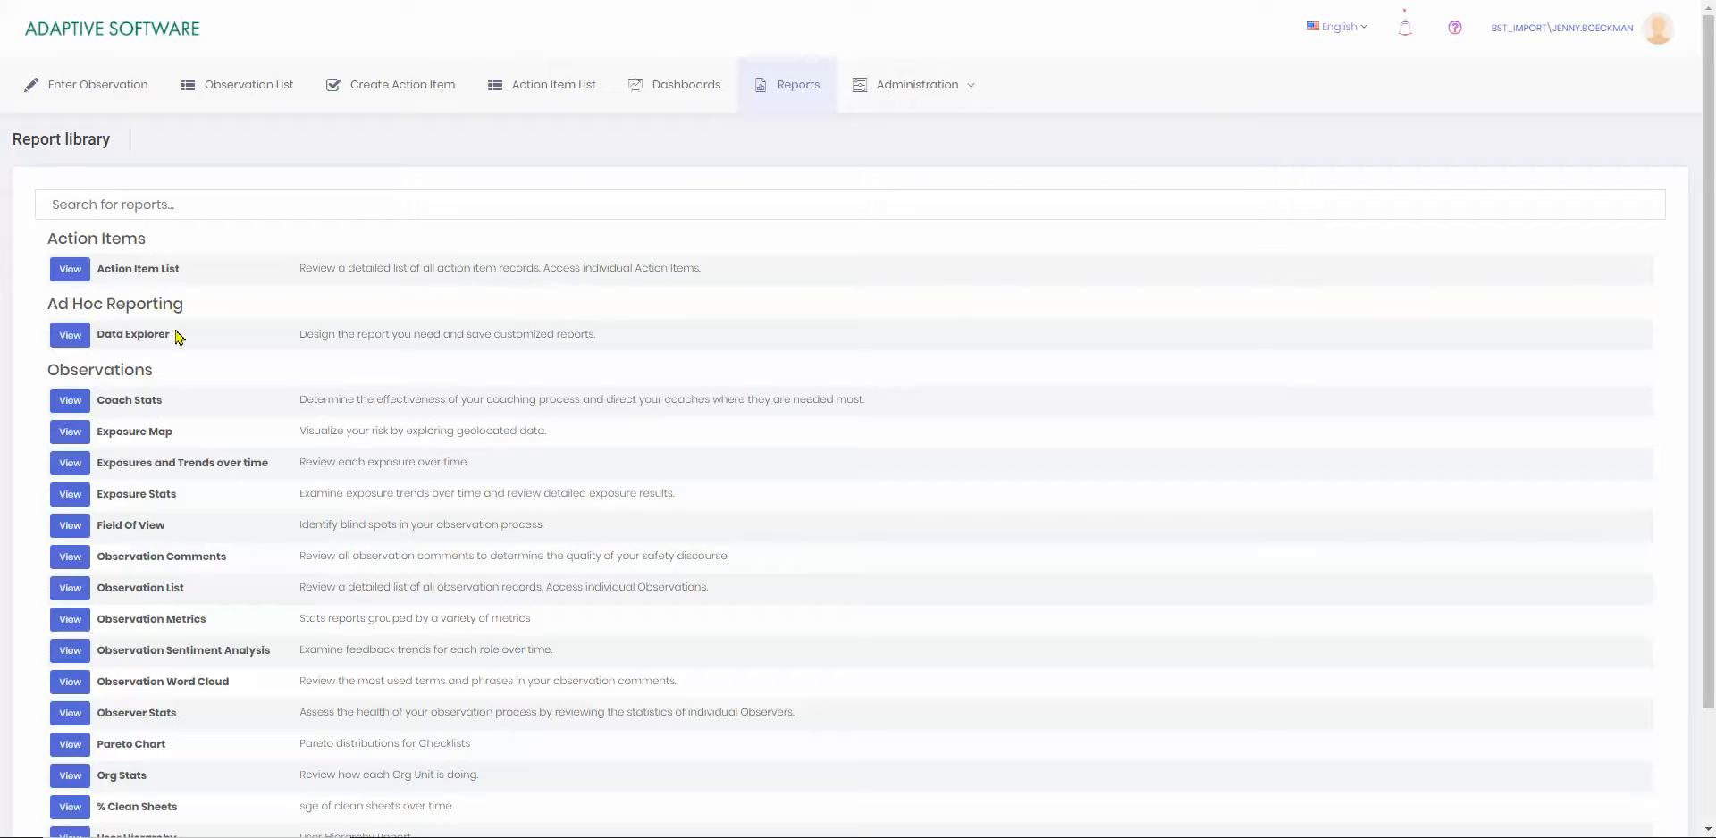
Open the Data Explorer report and examine the My Reports and Shared With Me lists, including the actions available for Category and Exposure Totals.
click(72, 339)
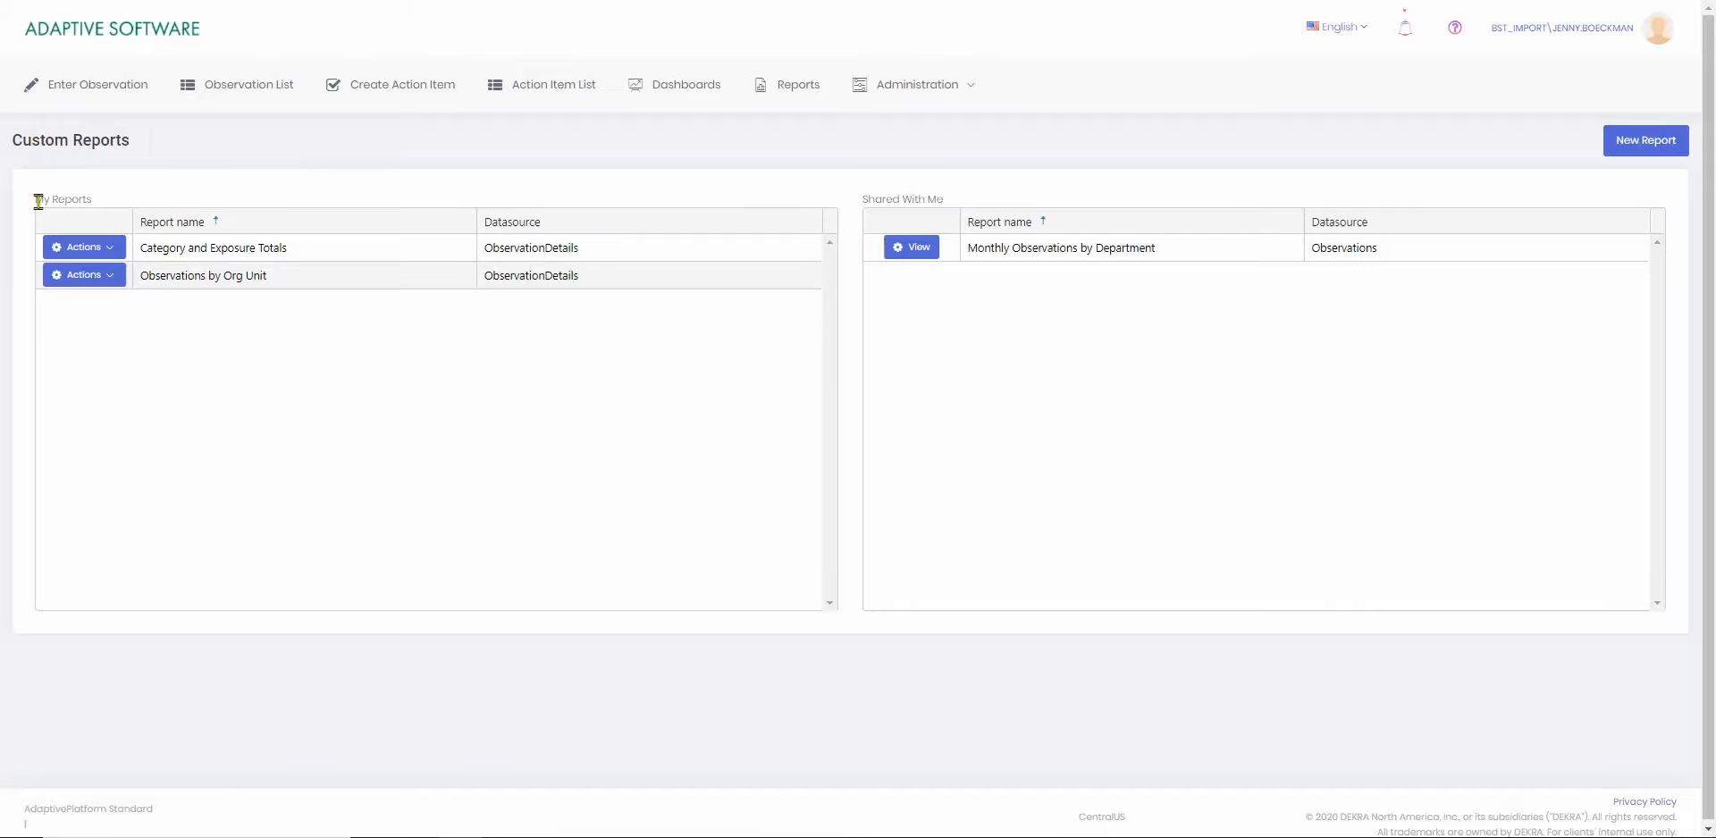
drag(43, 201, 103, 207)
drag(863, 199, 947, 205)
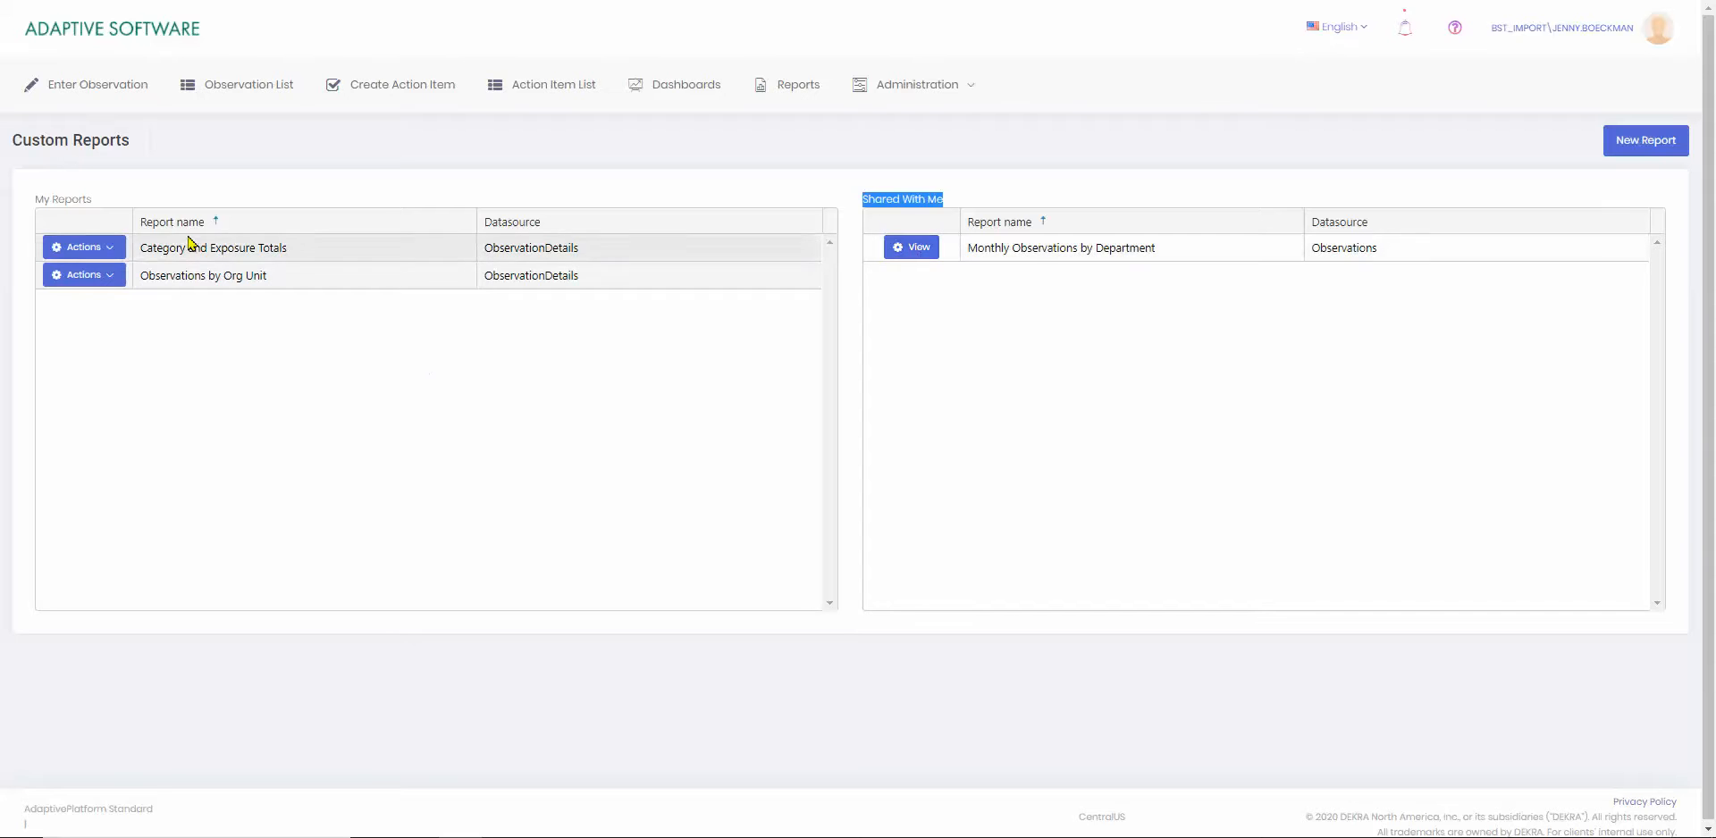
click(106, 255)
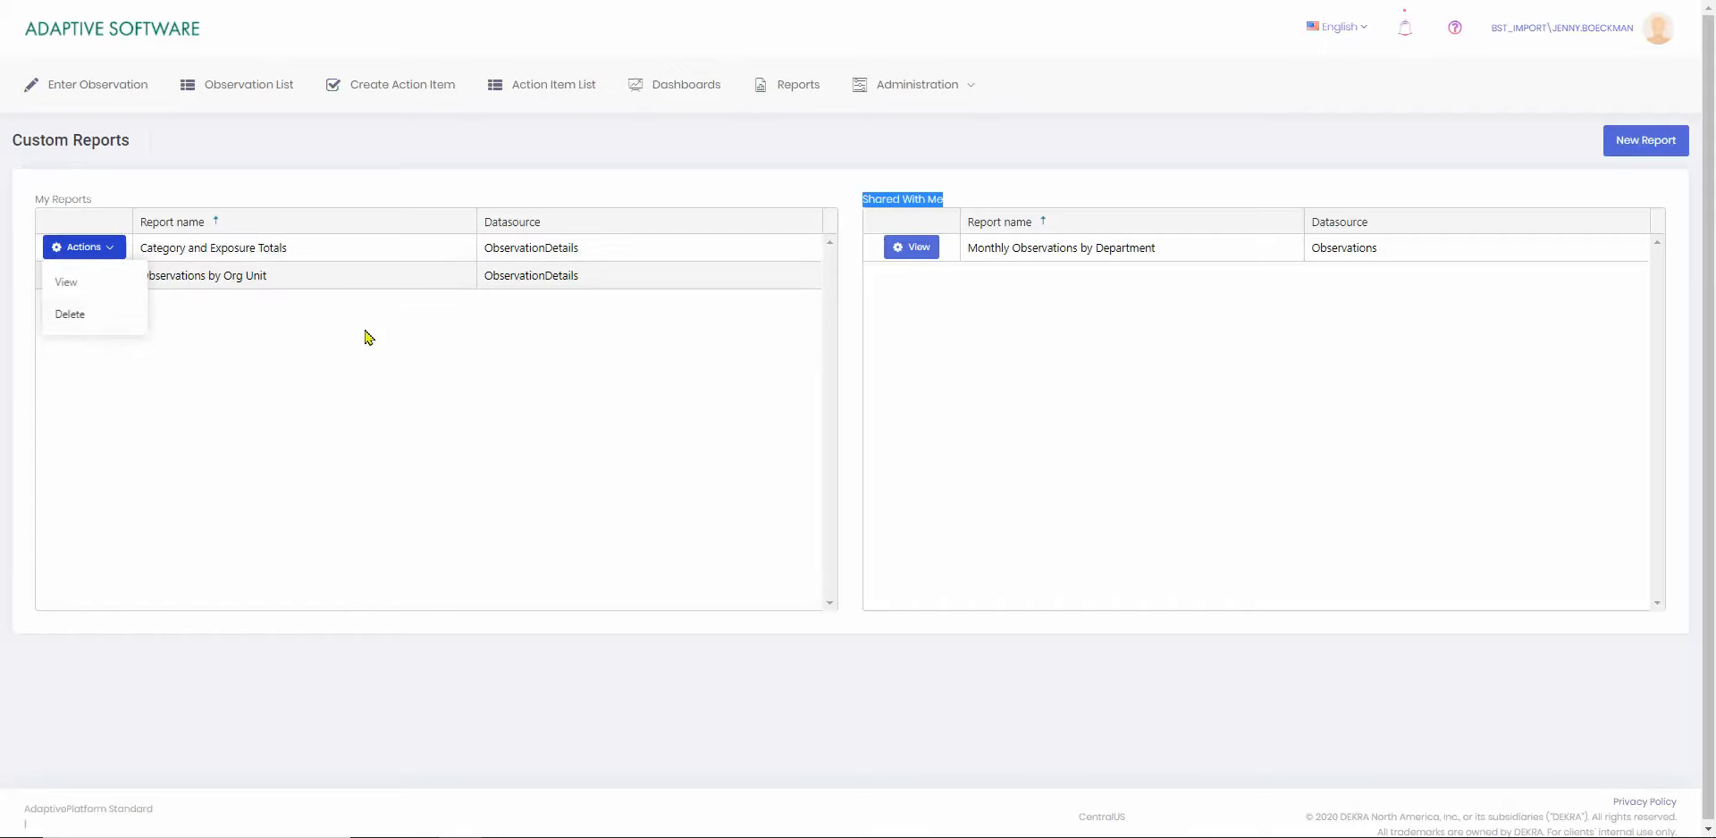
click(950, 298)
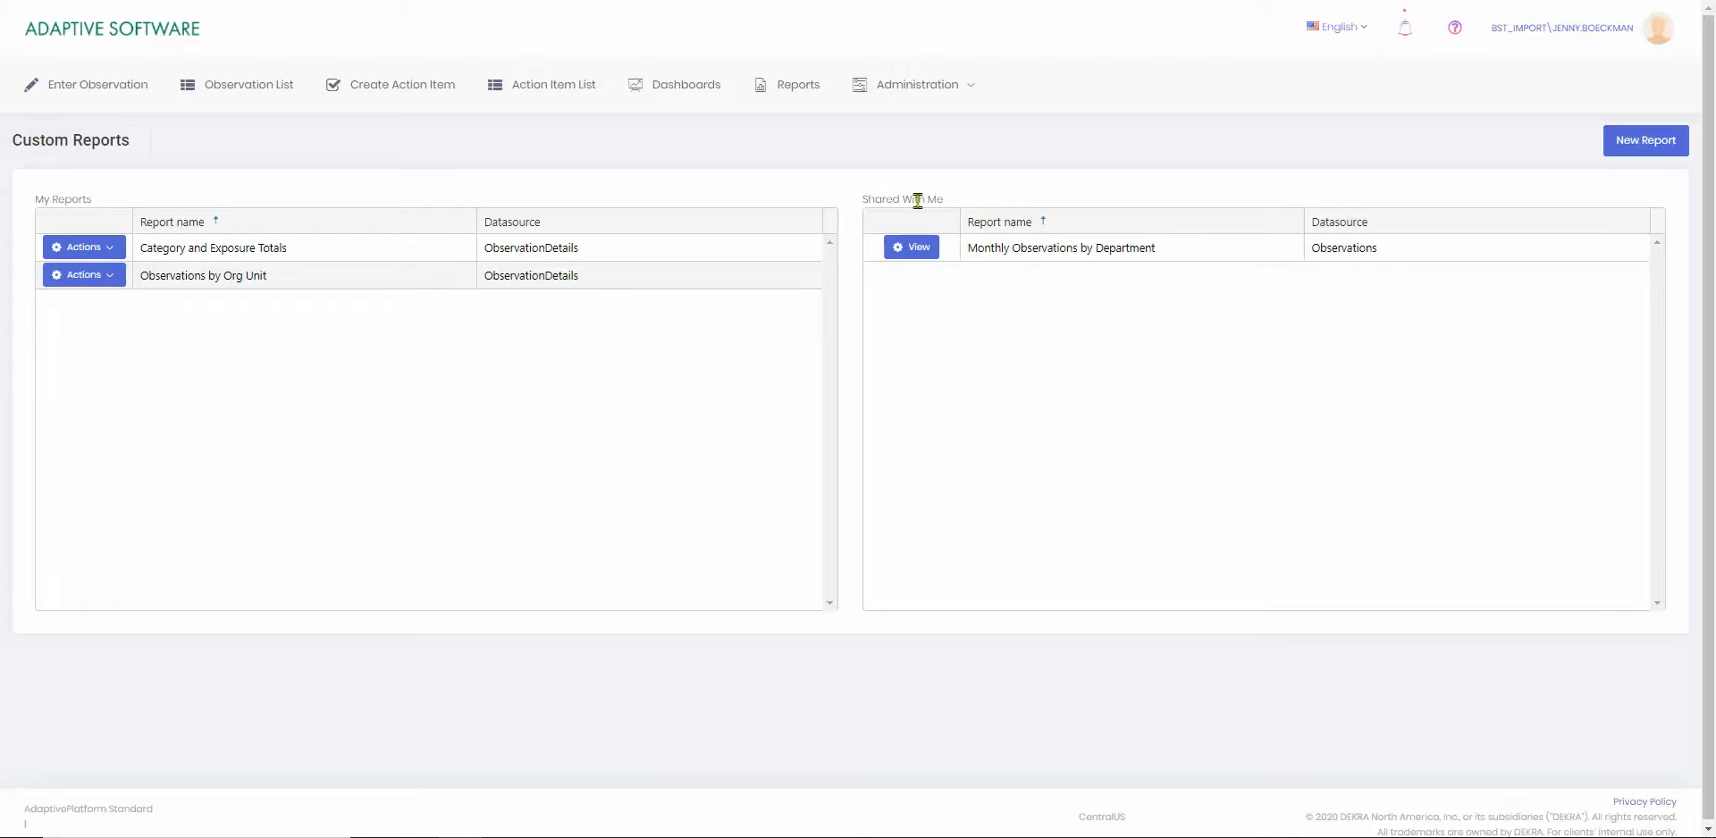
View the shared report Monthly Observations by Department and return to the report list.
click(907, 250)
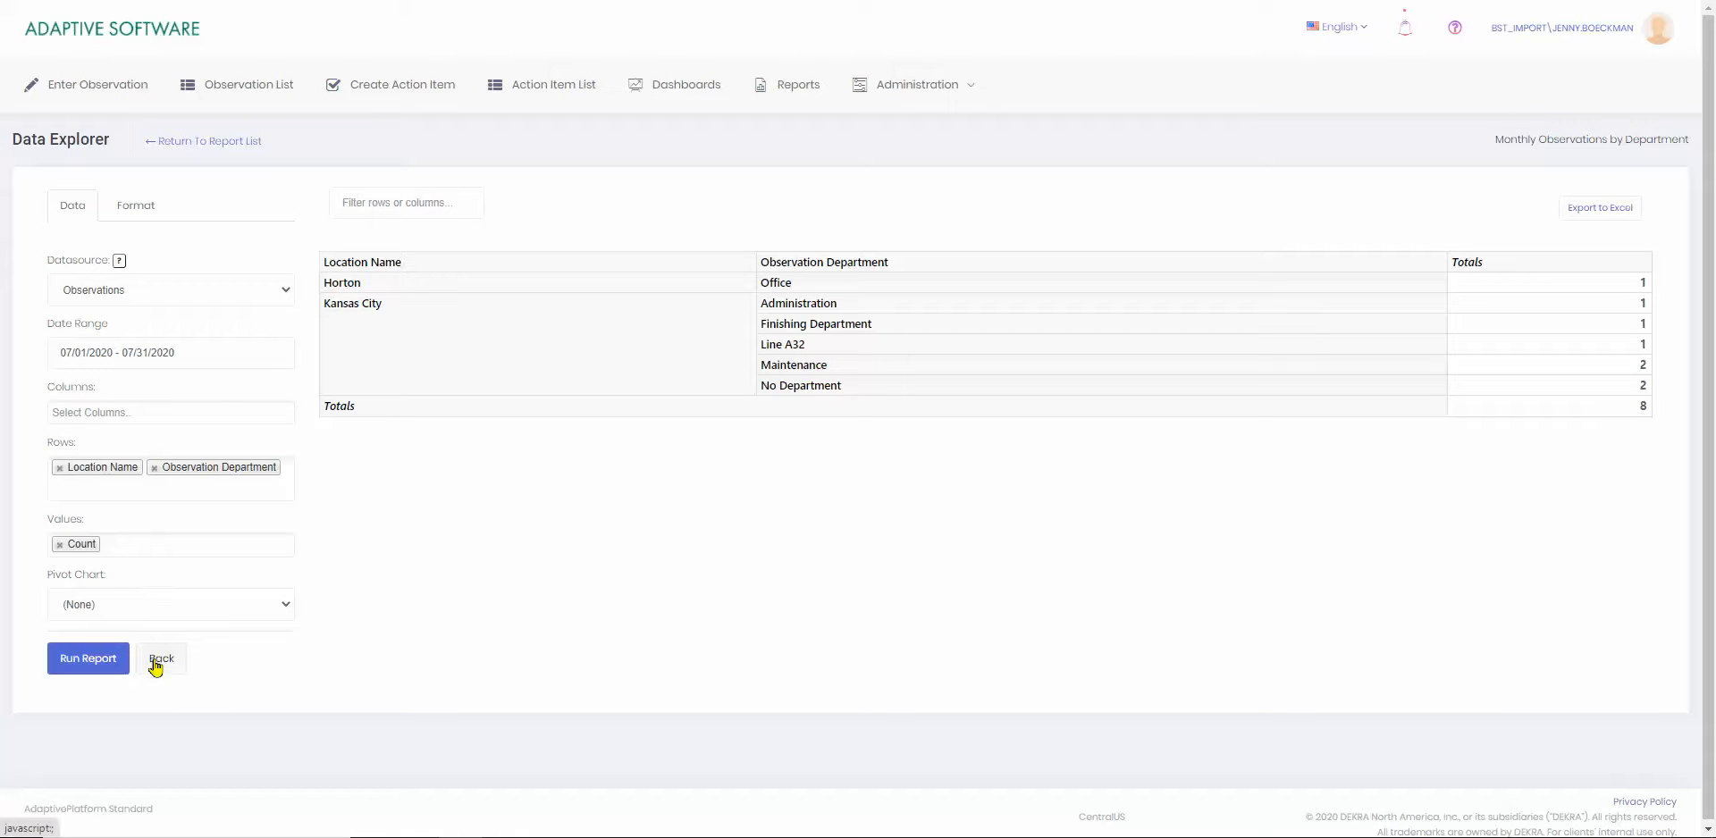
click(199, 146)
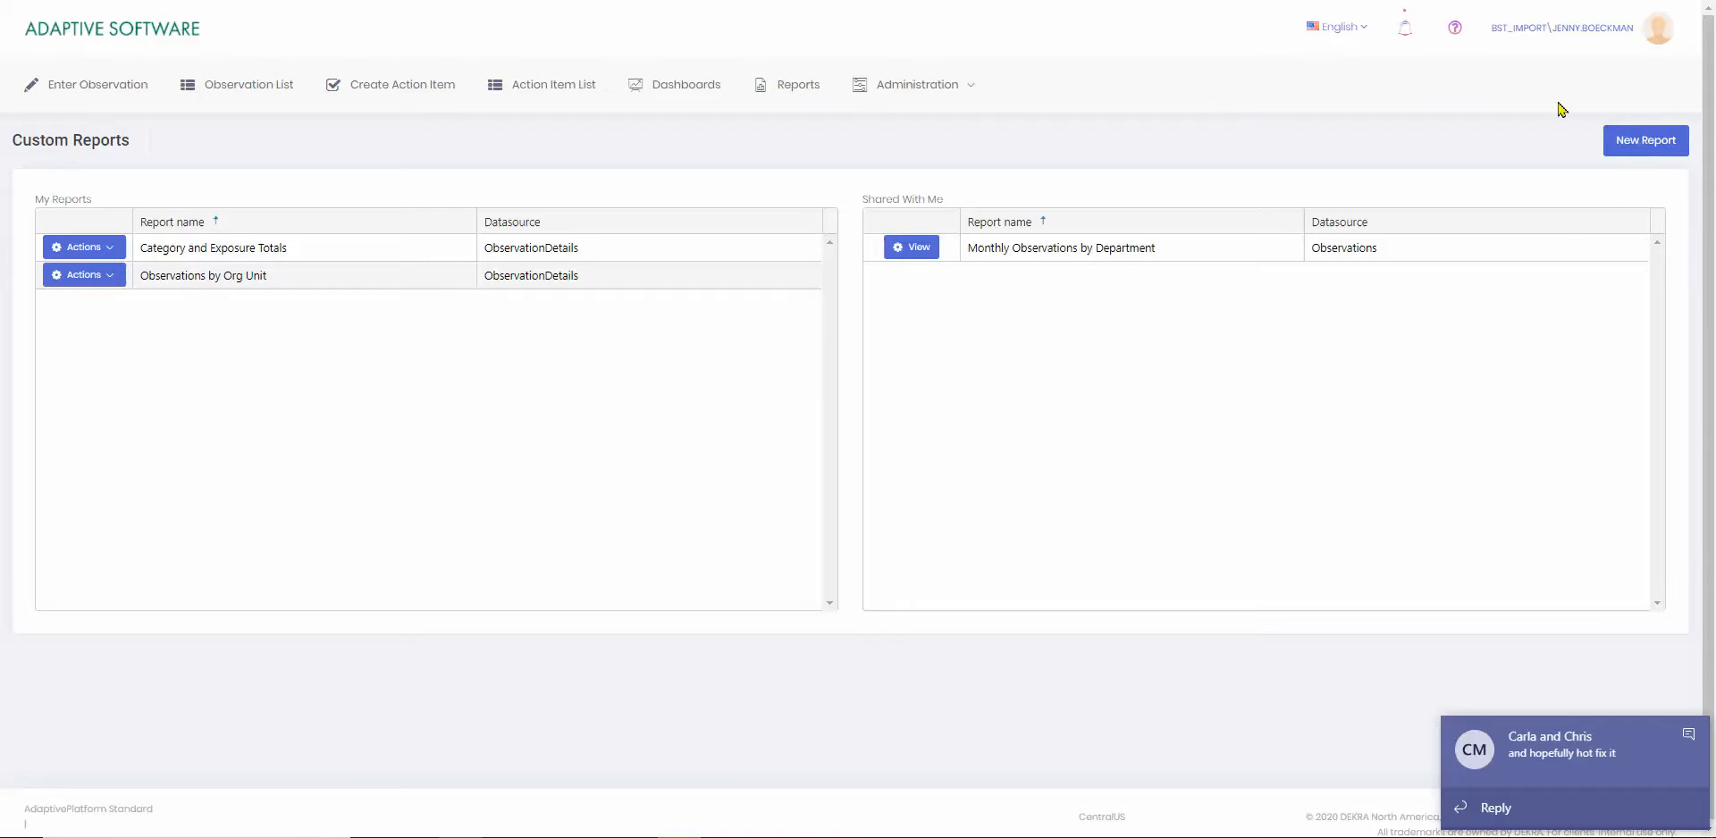
Start a new custom report using the Observation Details datasource and the Year To Date date range.
click(1641, 142)
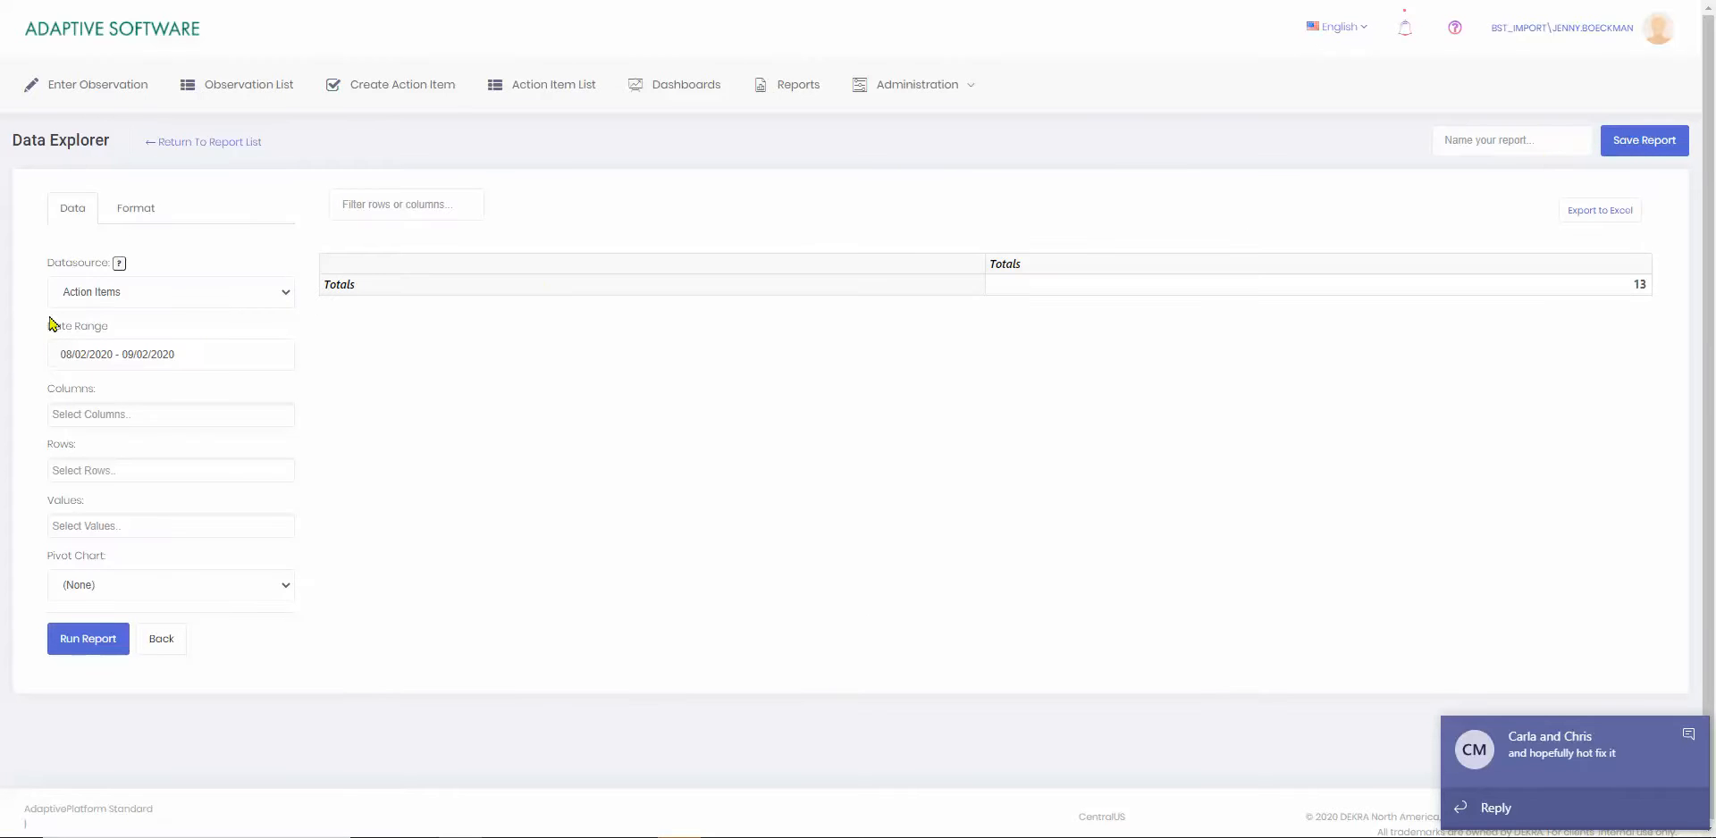
click(92, 295)
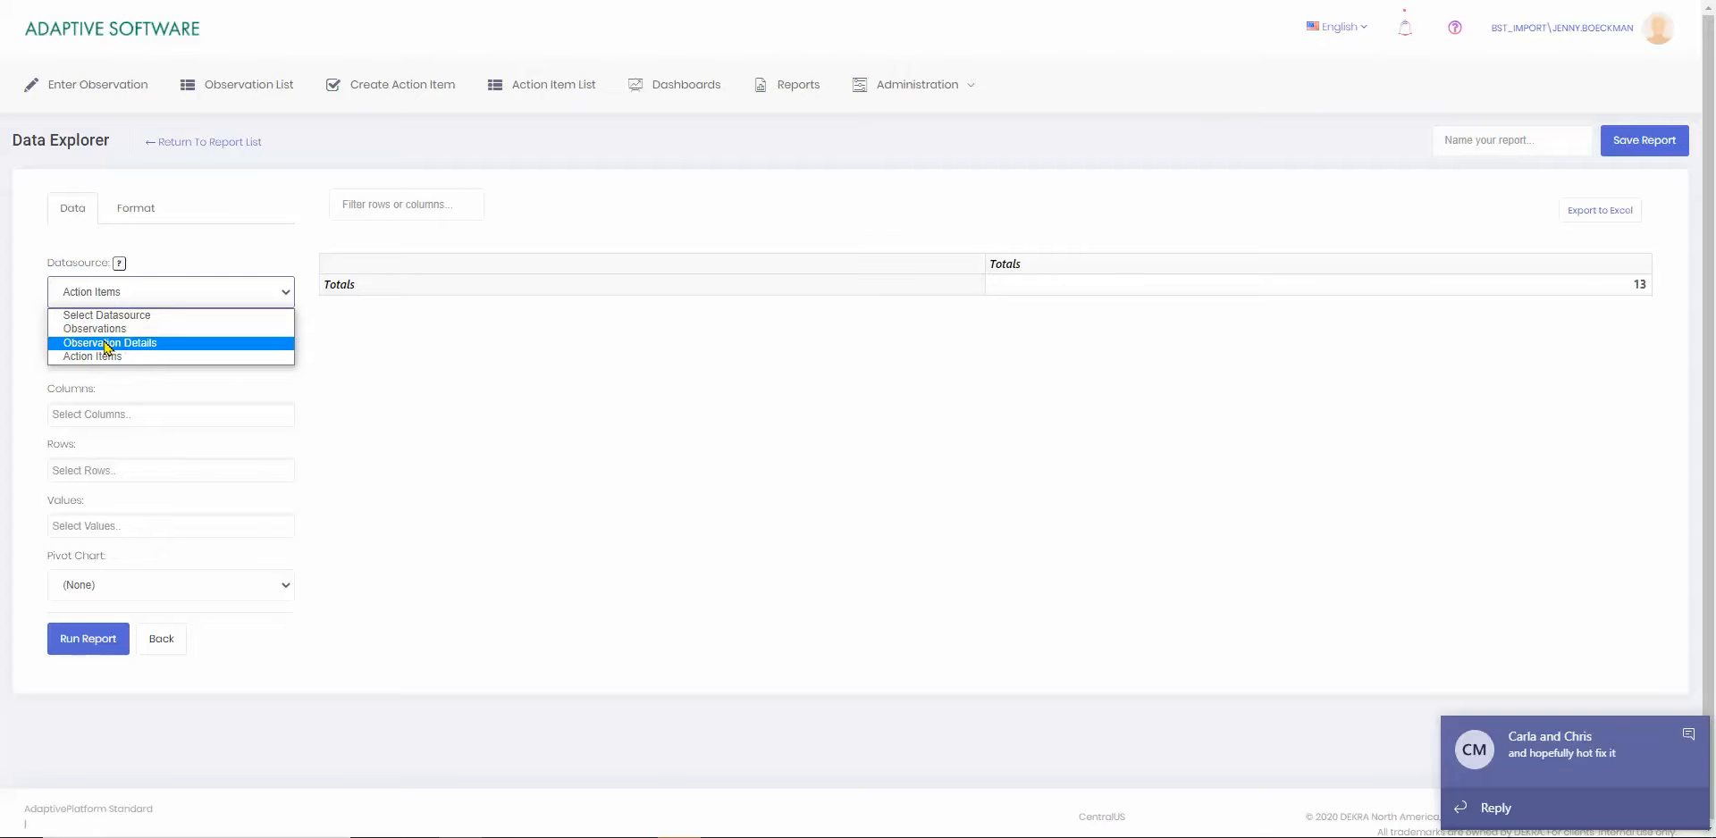
click(106, 344)
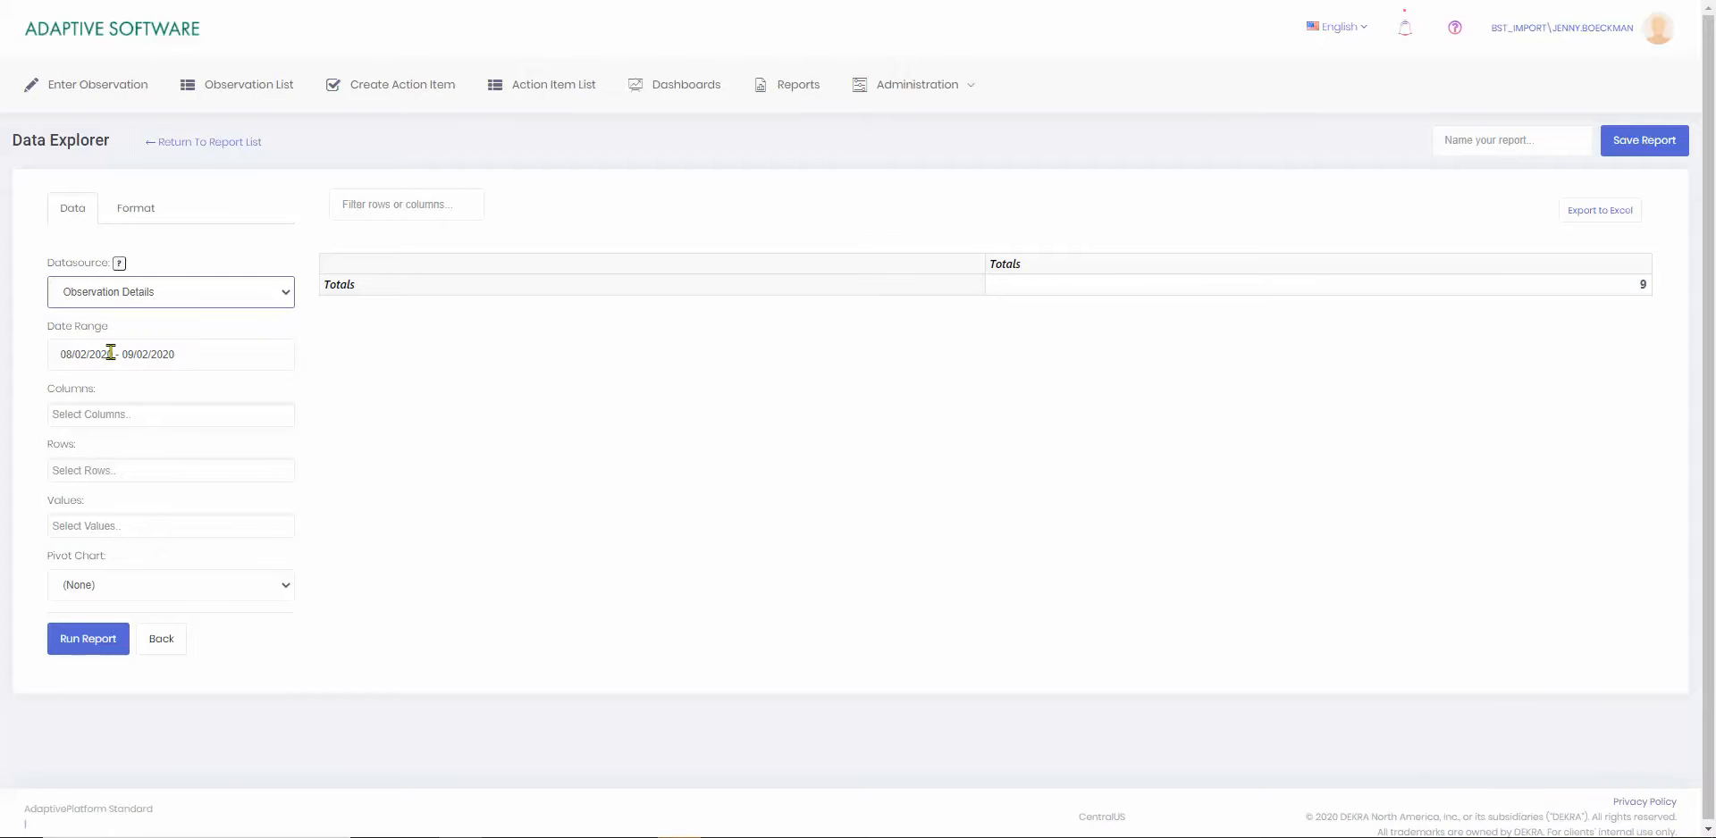
click(110, 353)
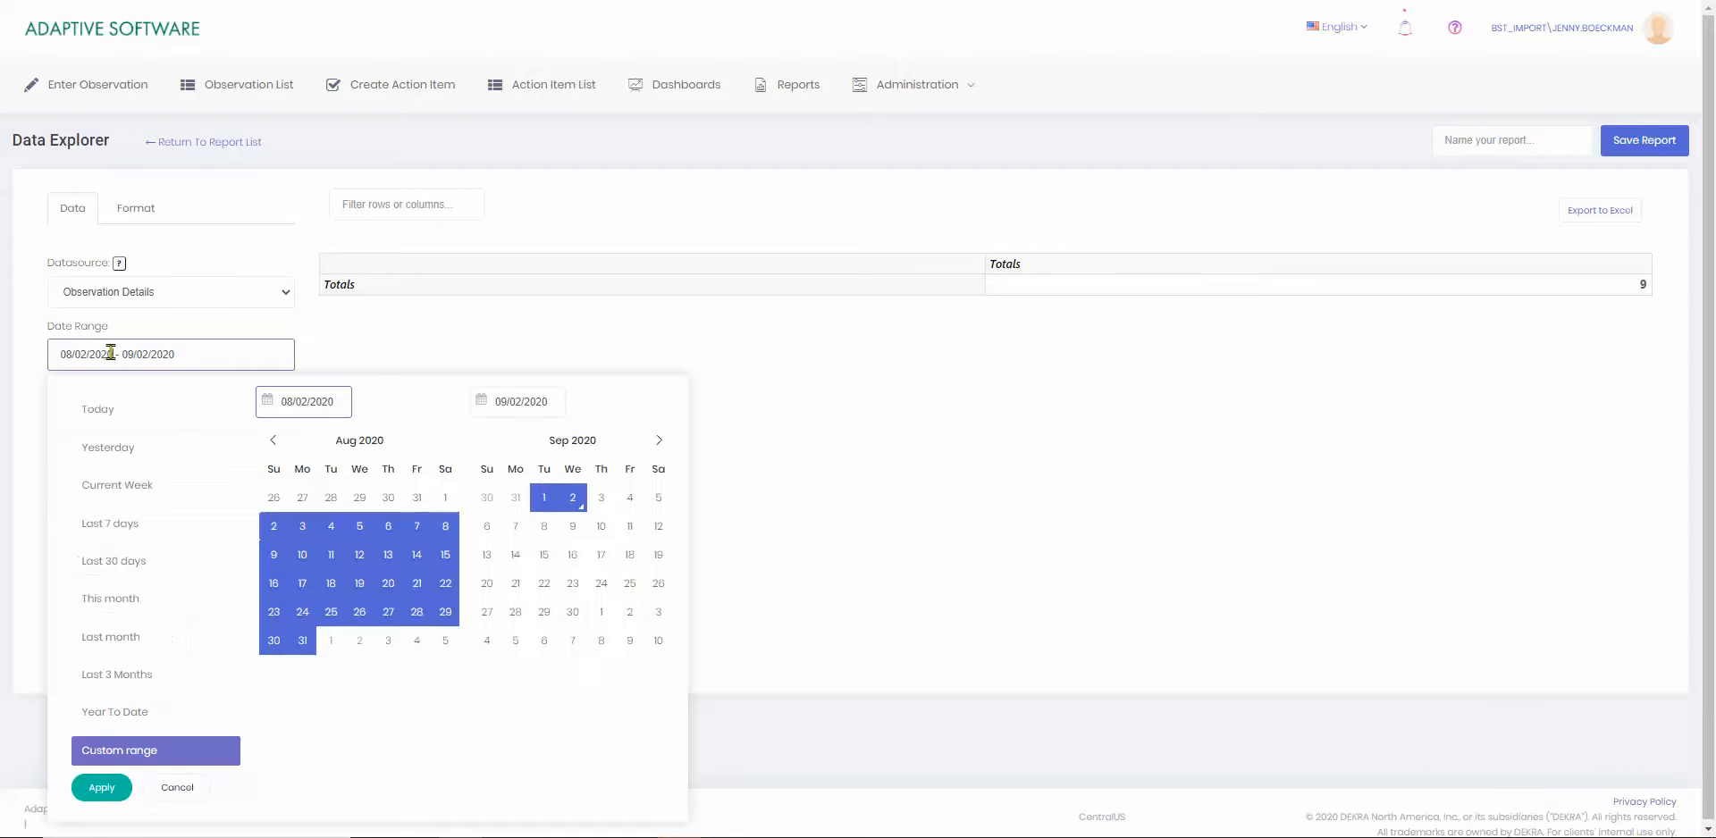
click(114, 714)
Add Observation Department as the report's row field and run the report.
click(77, 474)
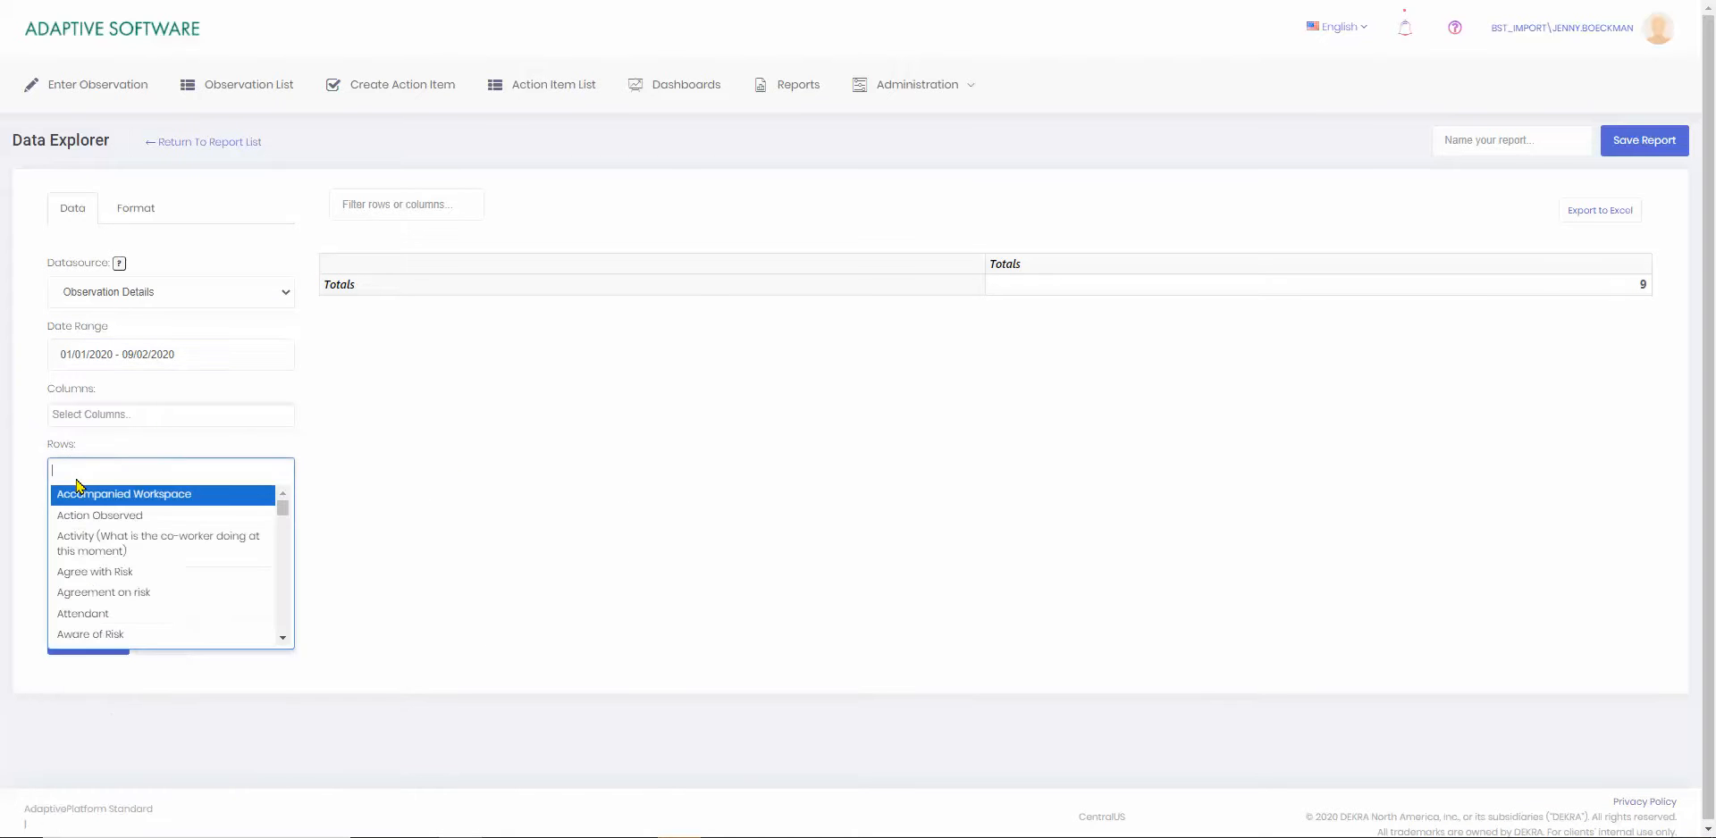
text(observatio)
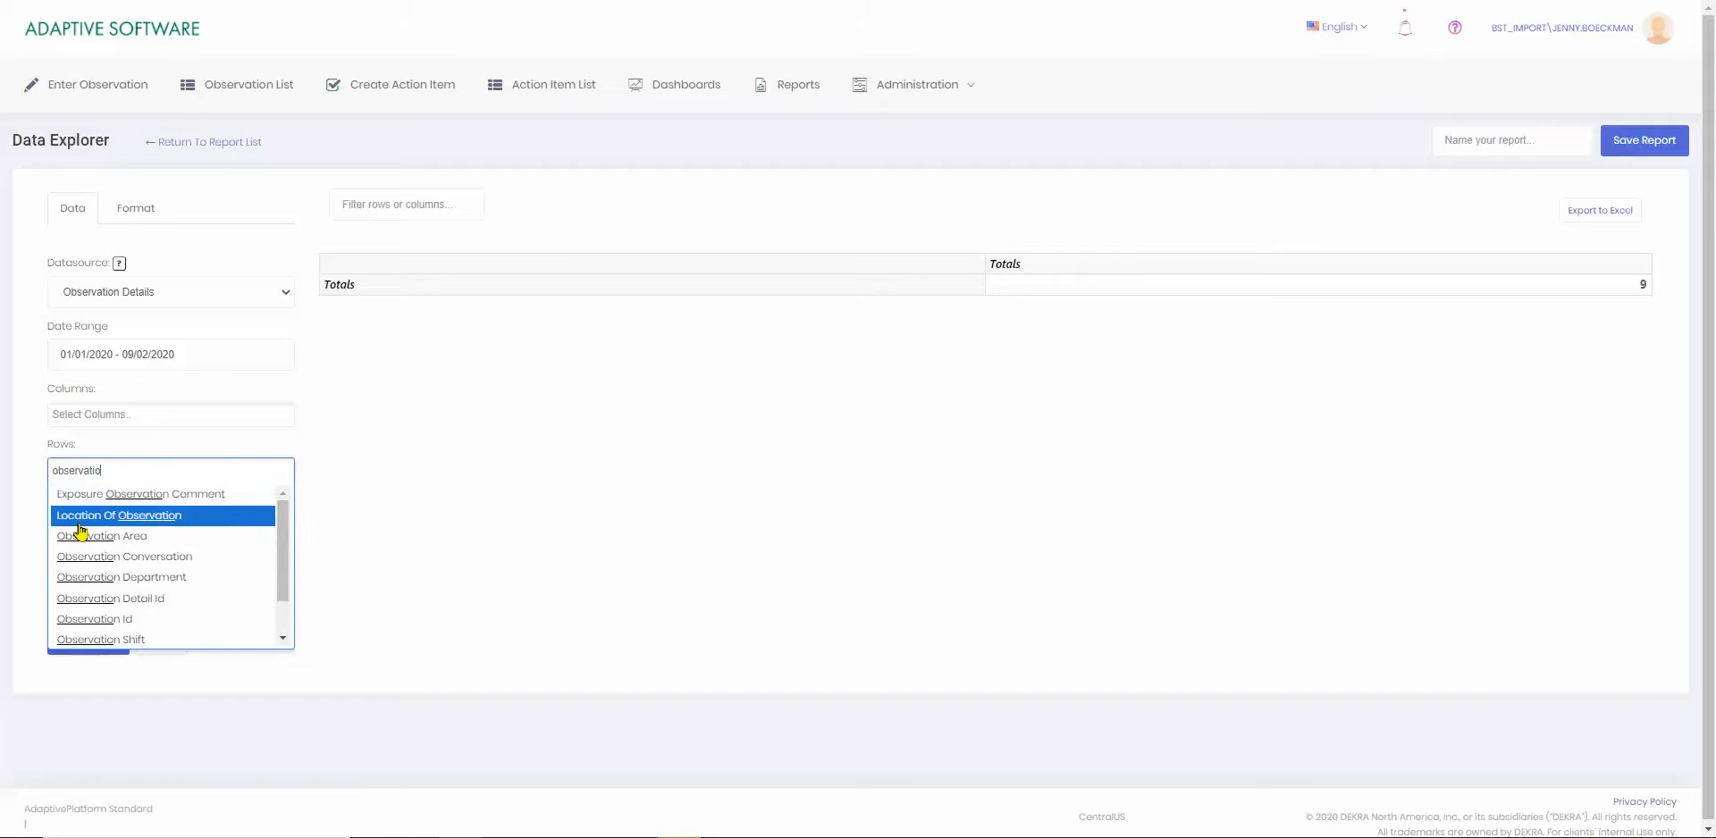
click(102, 579)
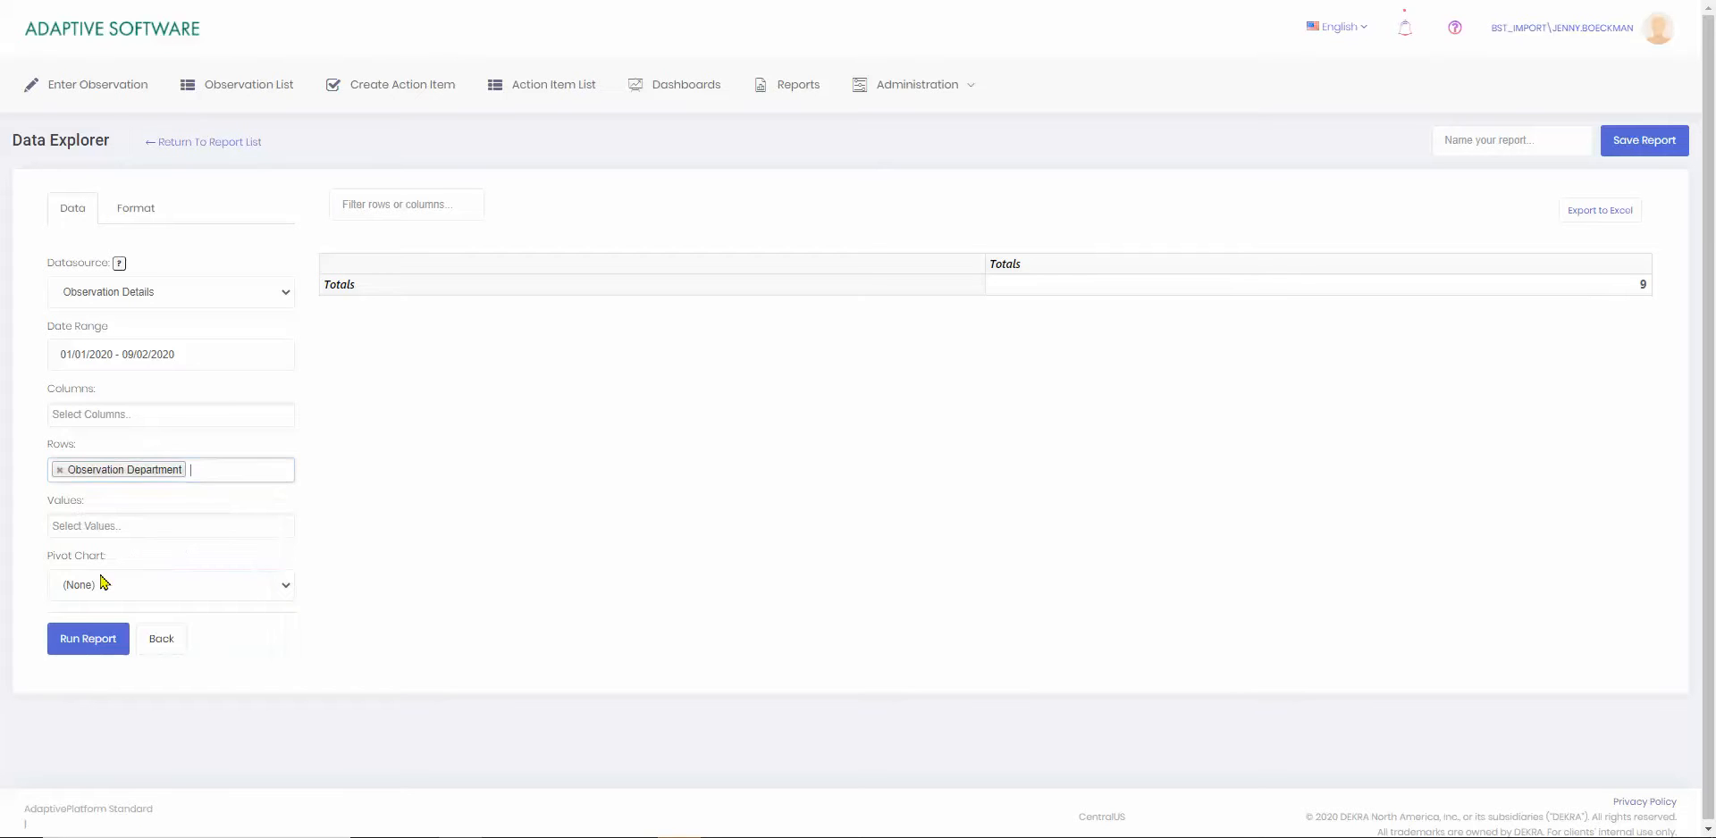
click(93, 641)
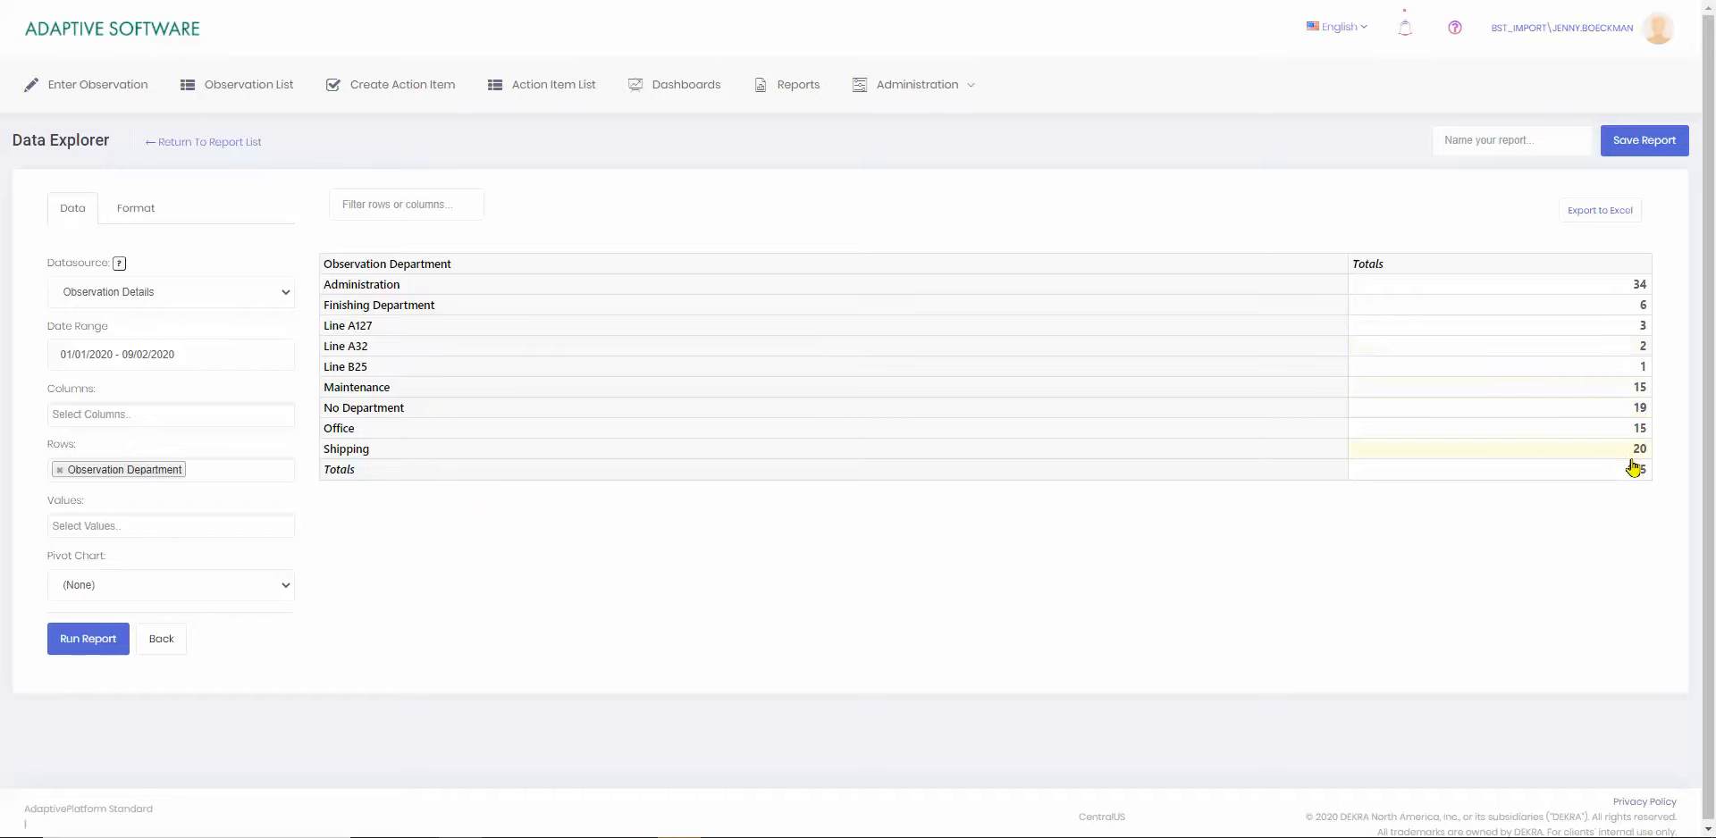
Name the report "Observerations by Department Totals" and save it.
click(1453, 141)
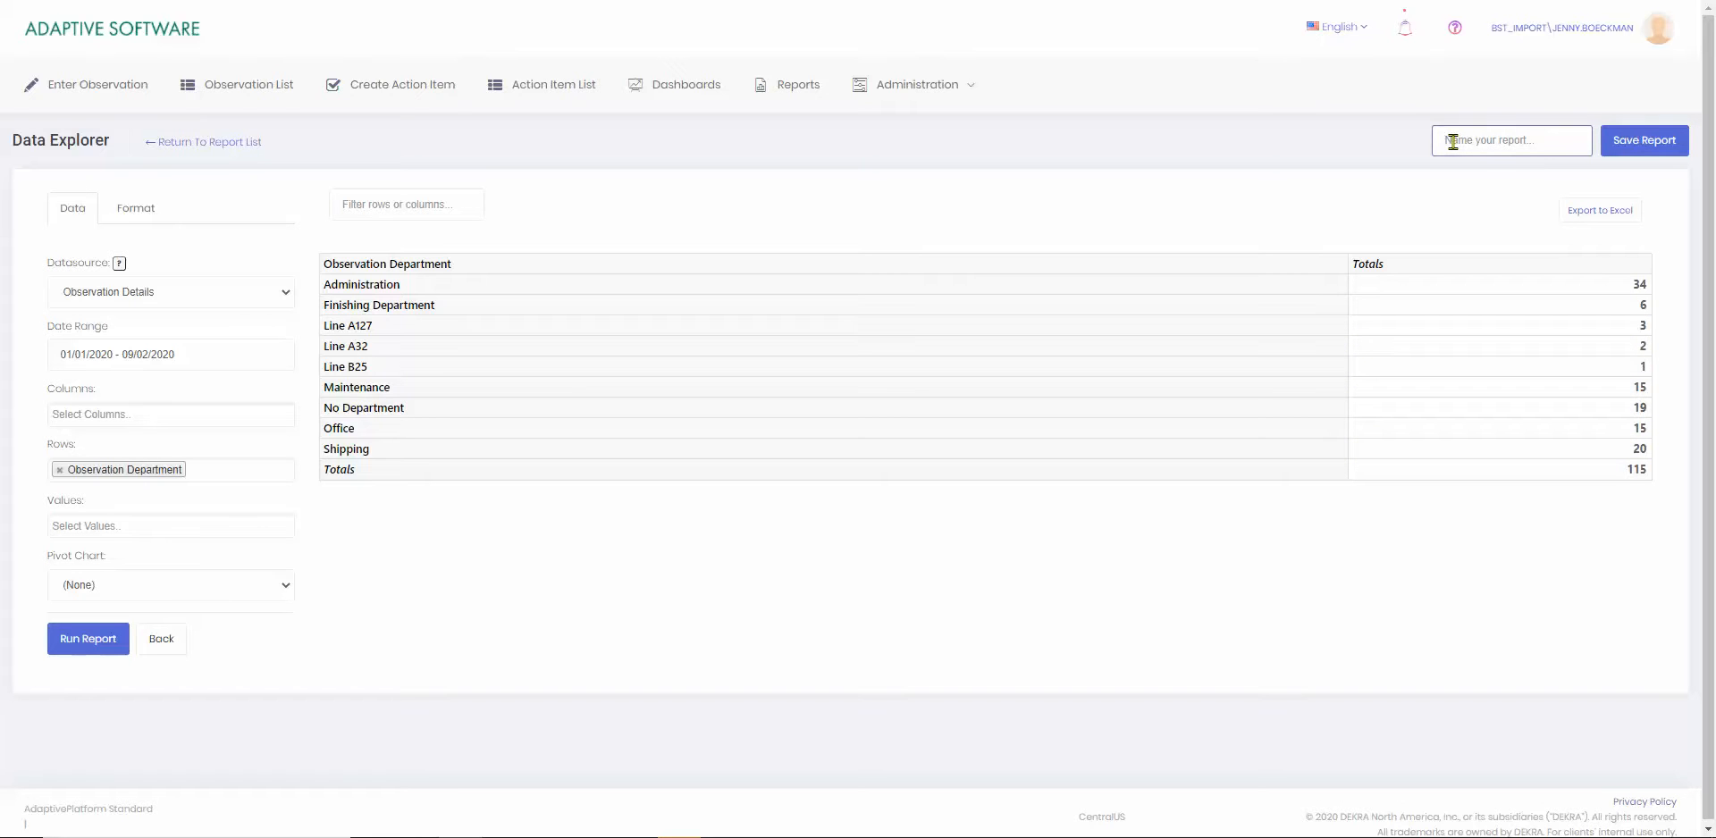
text(O)
text(bserveration)
text(s by Department Totals)
click(1641, 143)
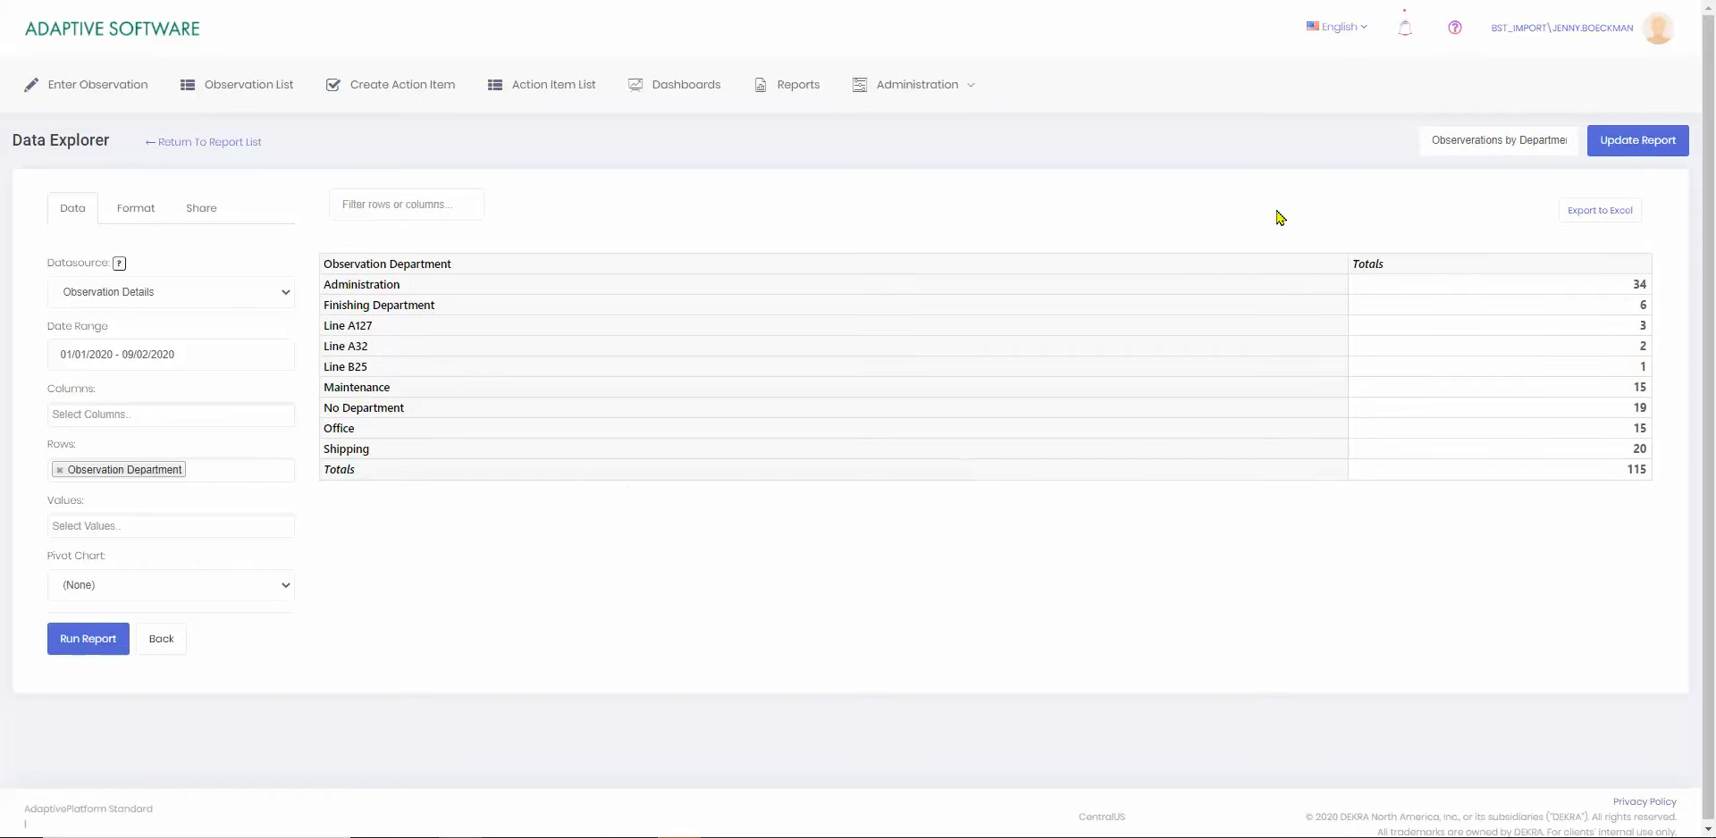
Share the report with the Steering Committee role, run it and update the saved report.
click(197, 215)
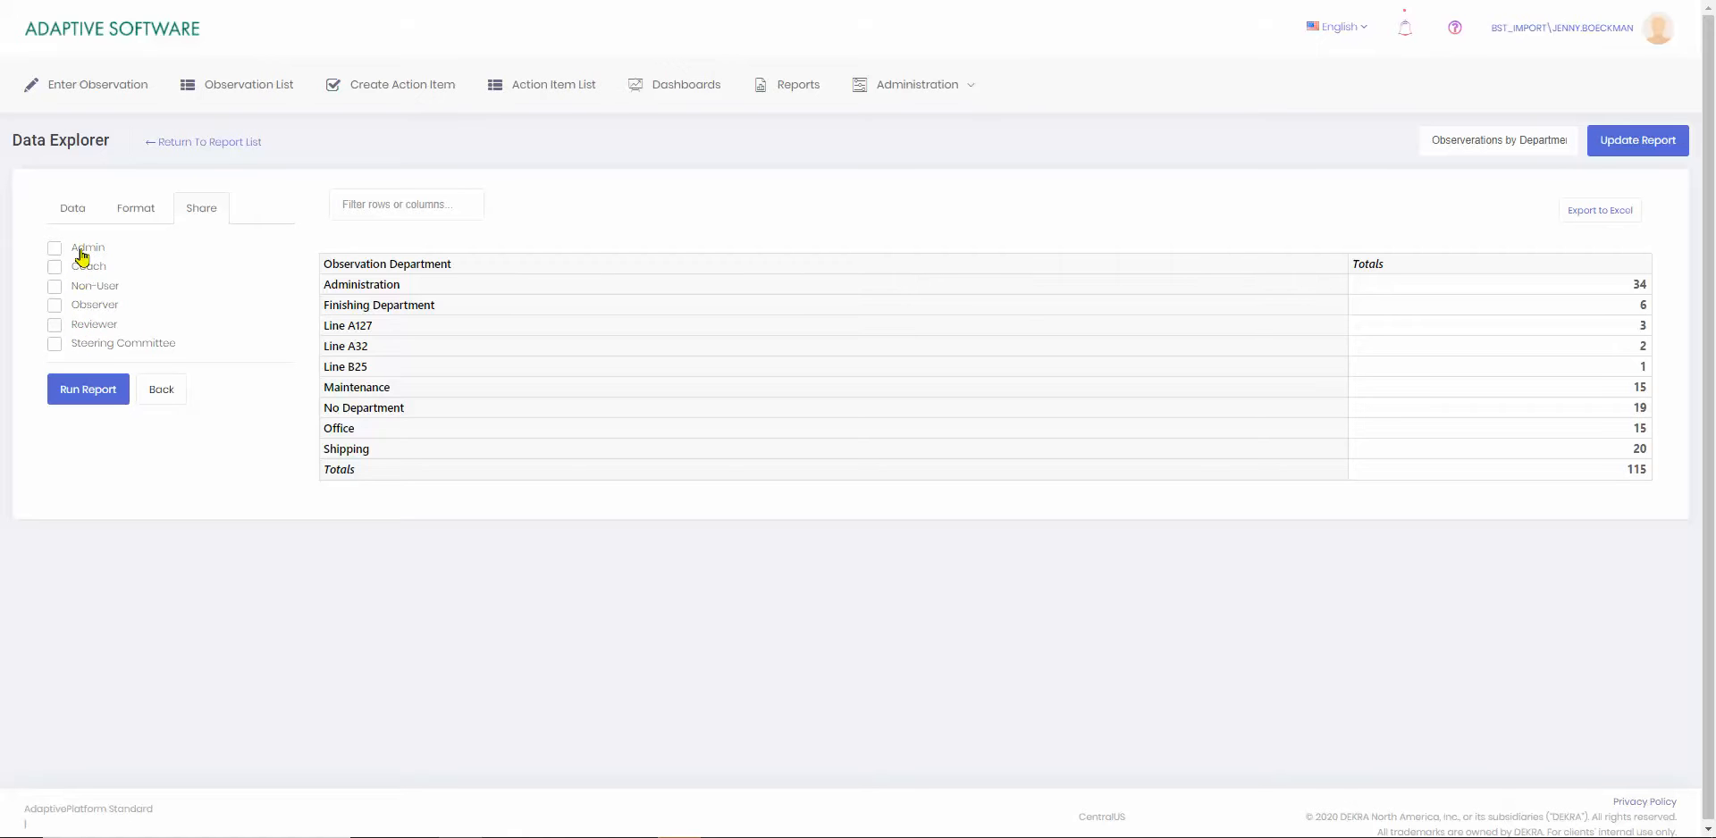
click(52, 346)
click(79, 384)
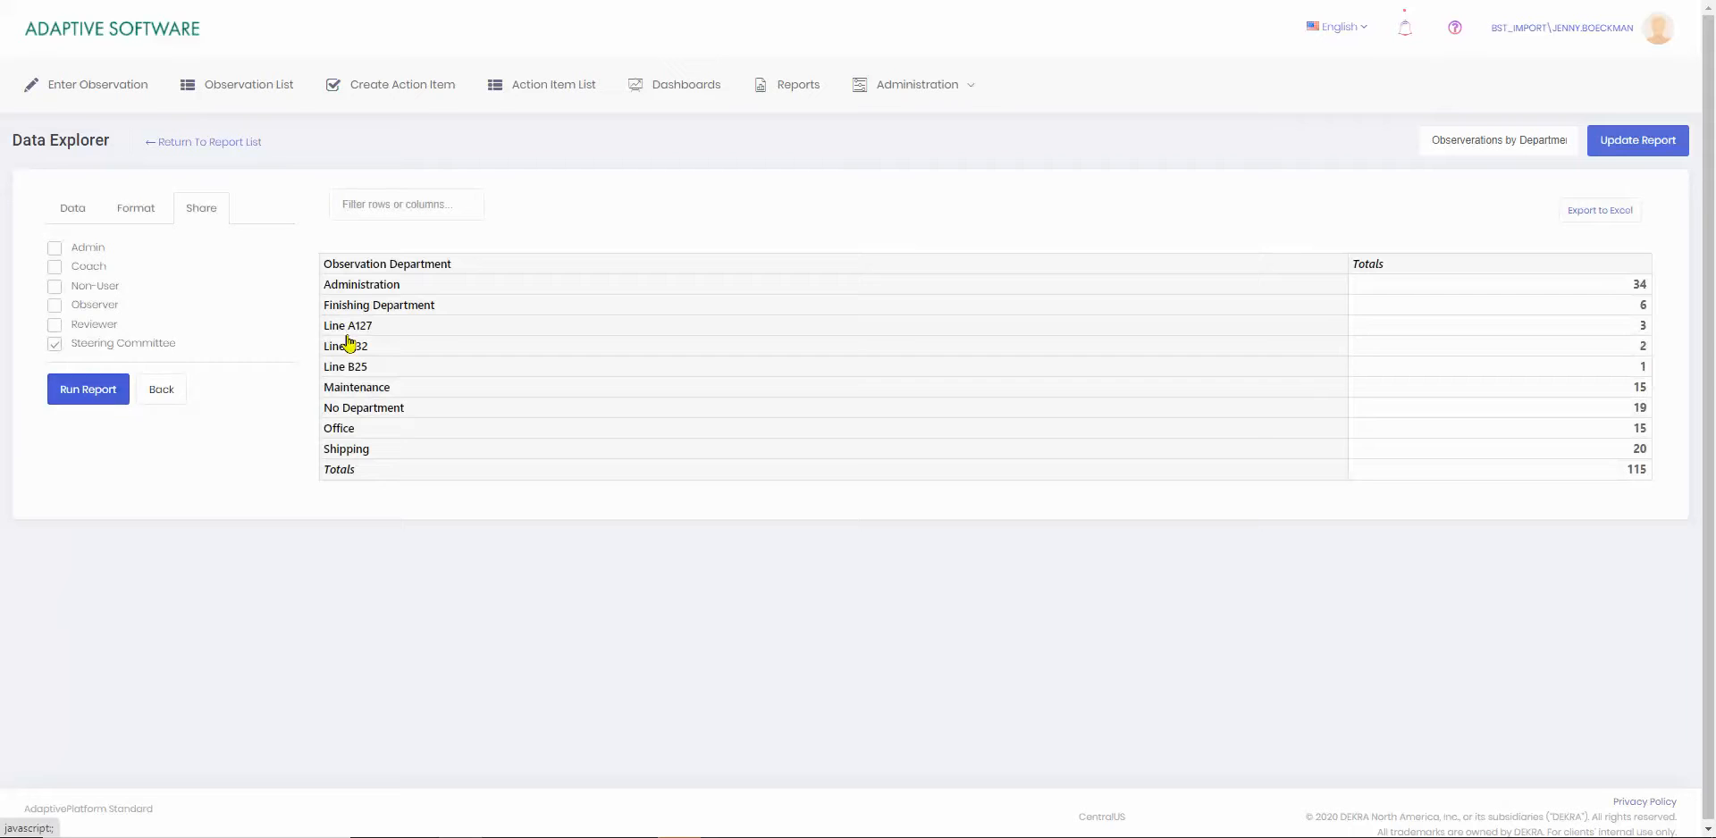
click(1644, 143)
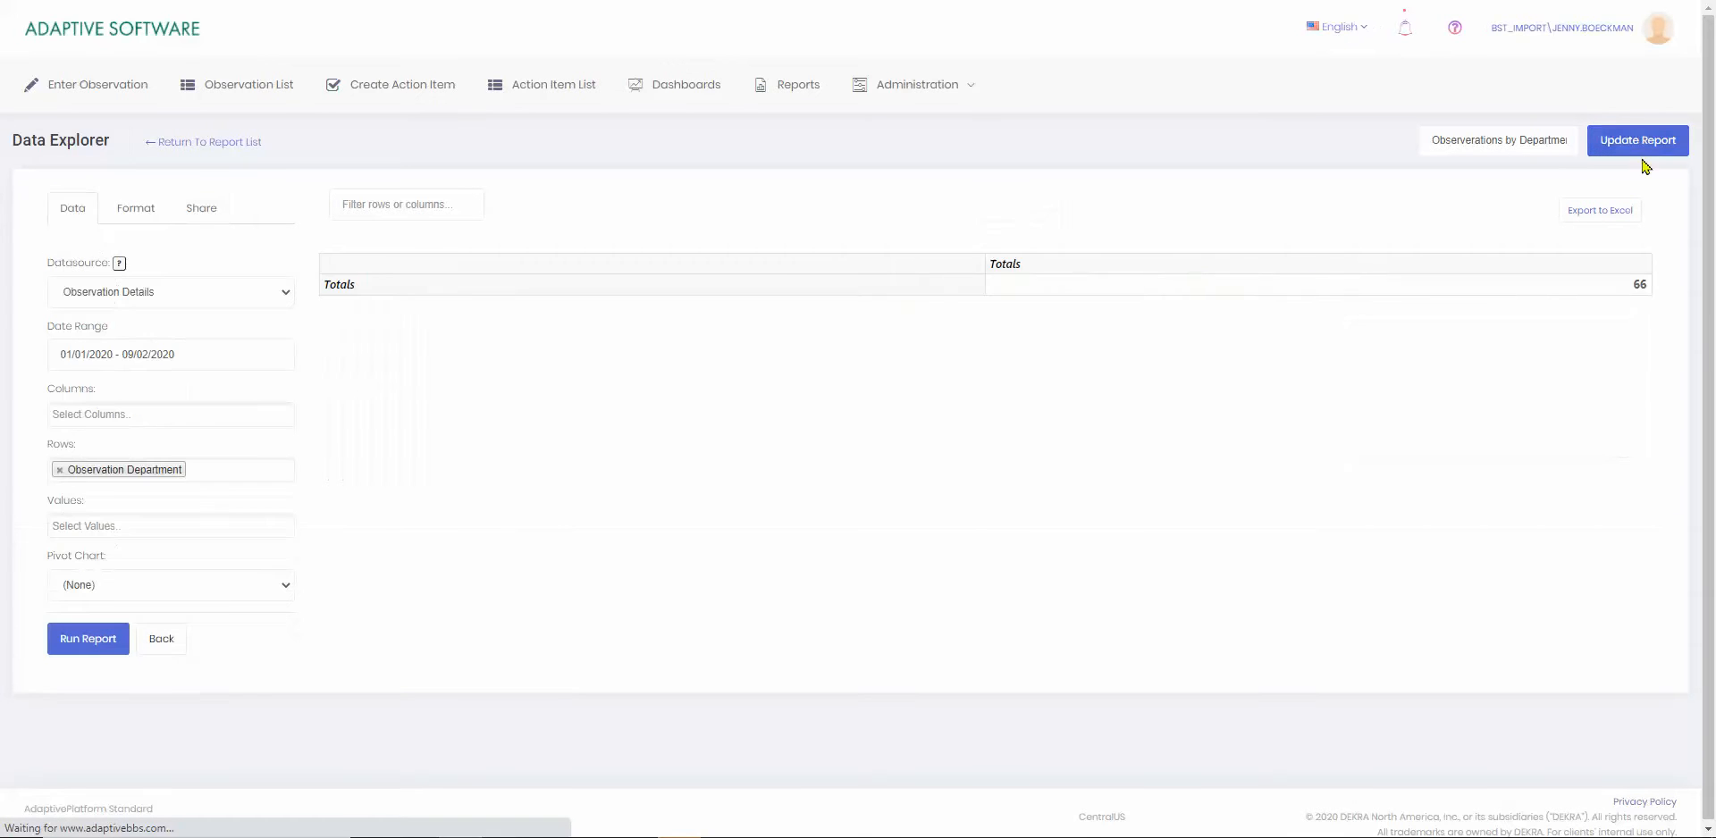
Return to the report list, reopen Observerations by Department Totals and check which roles it is shared with.
click(217, 142)
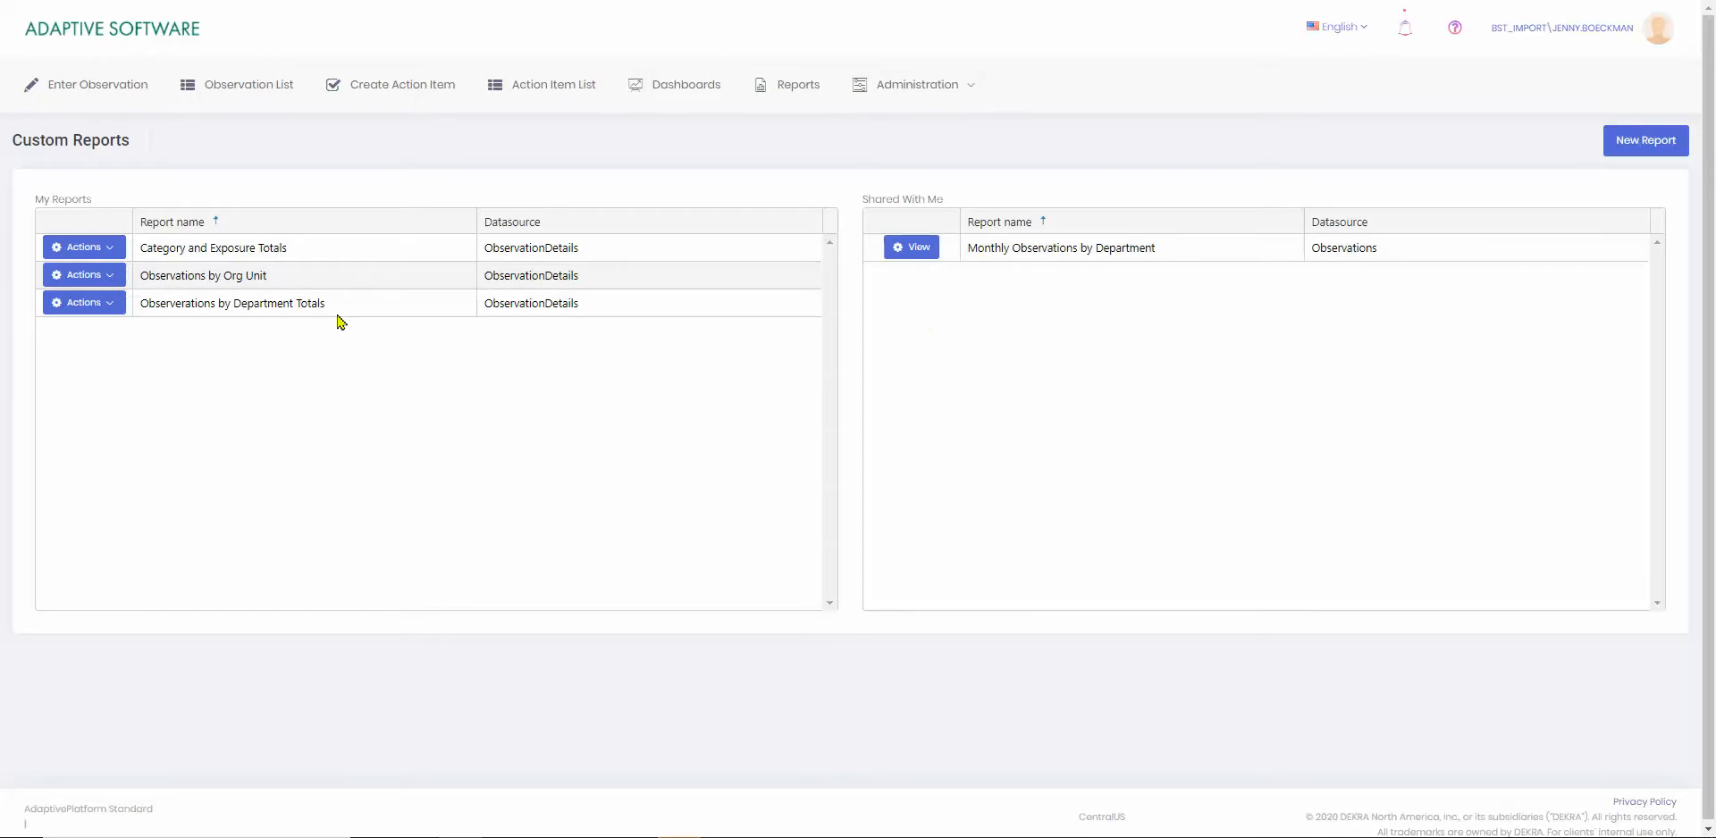
click(109, 304)
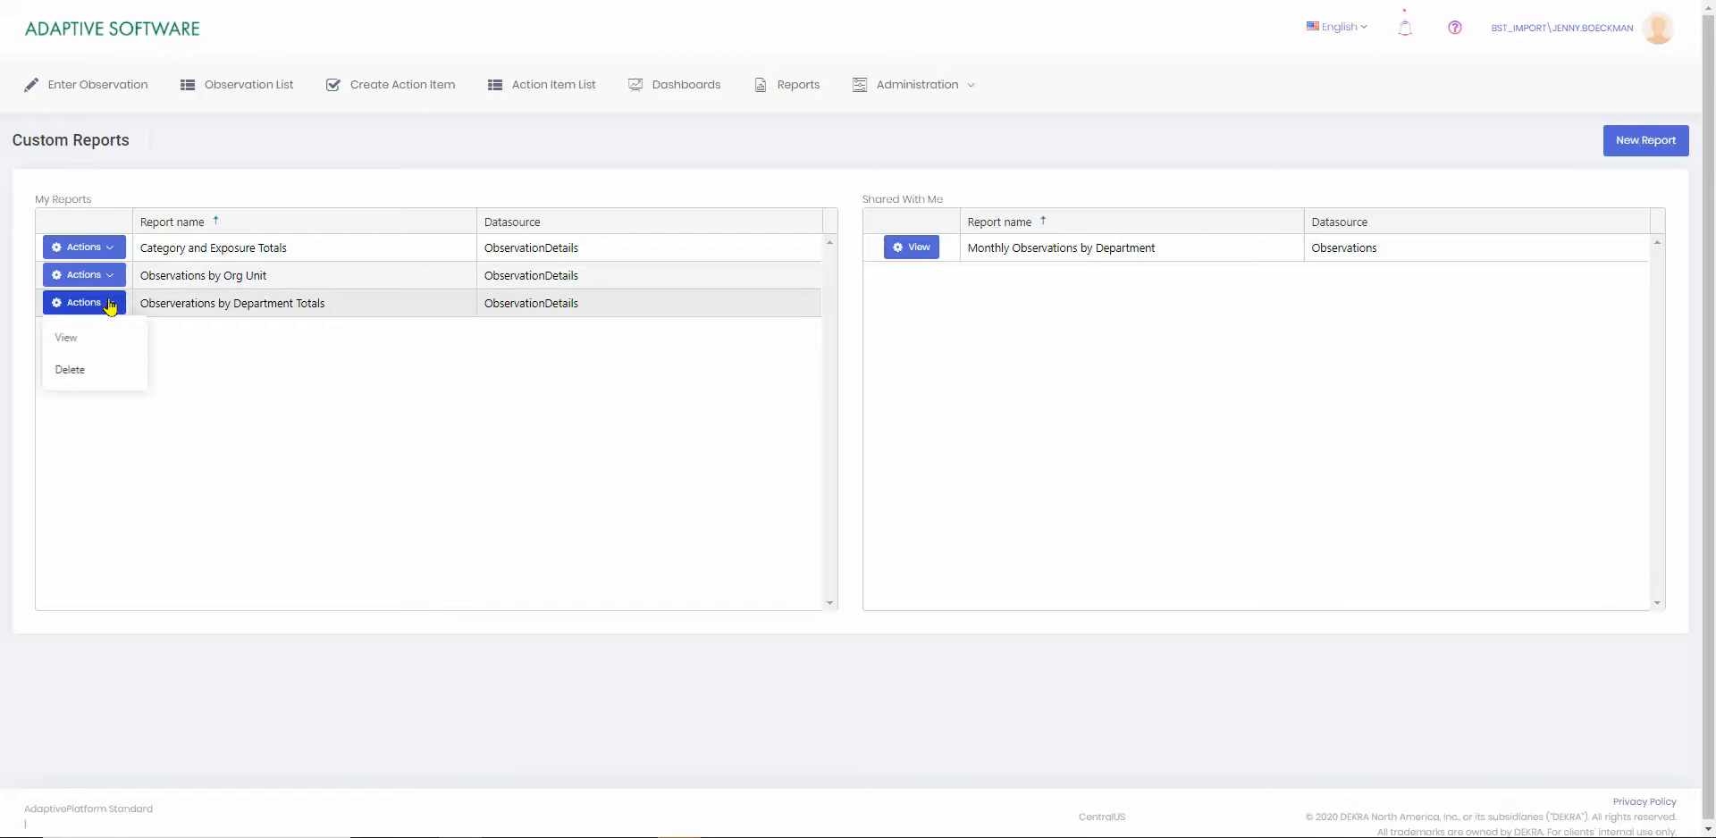
click(67, 345)
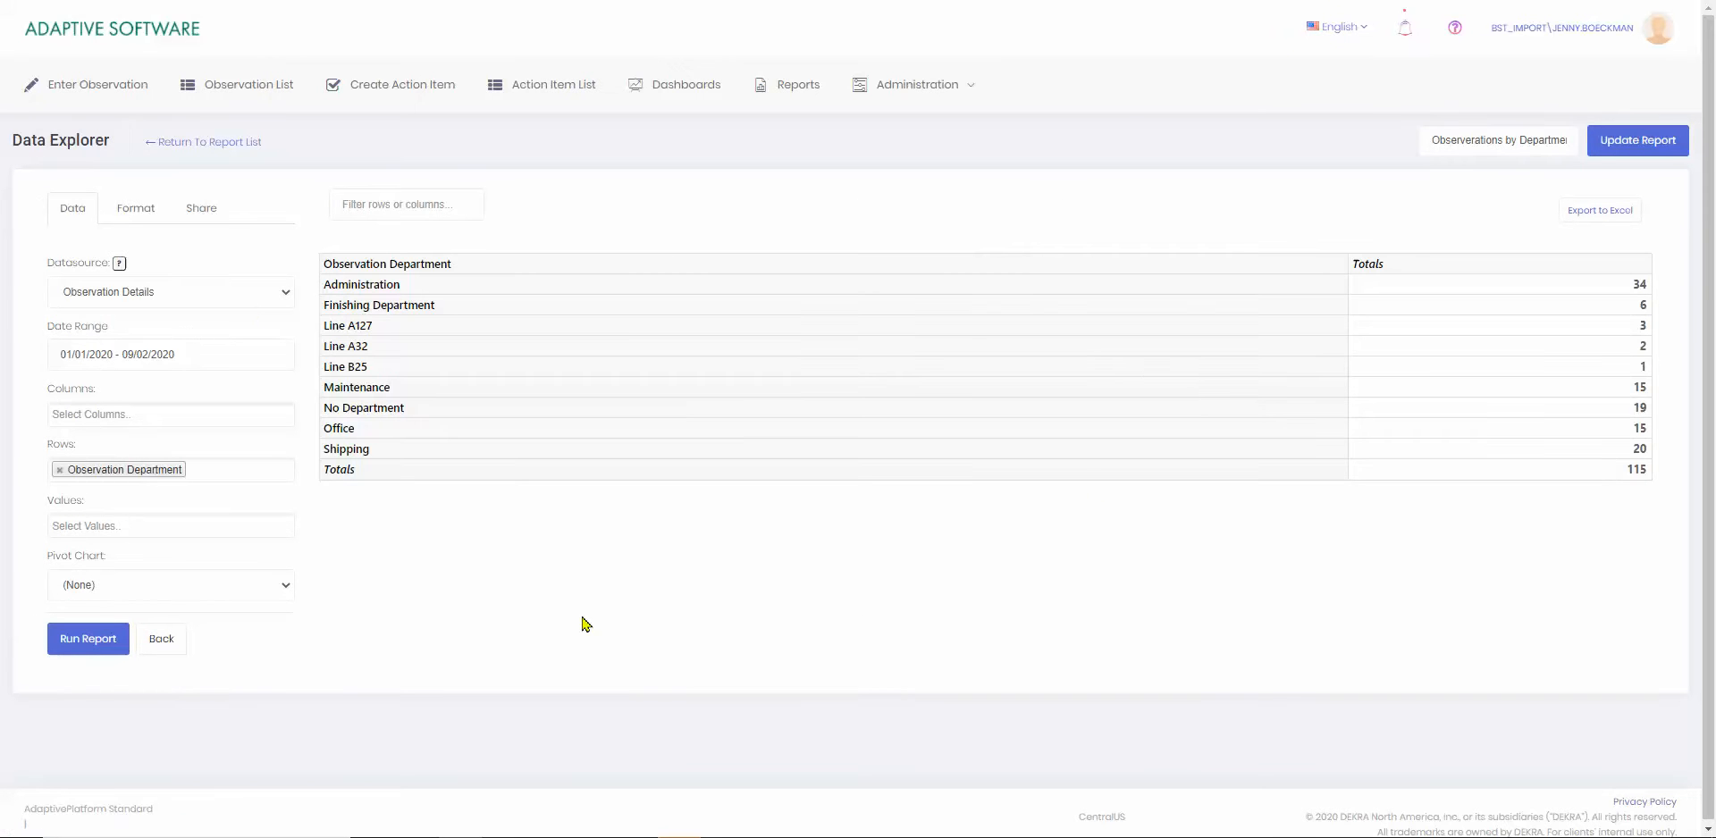
click(198, 210)
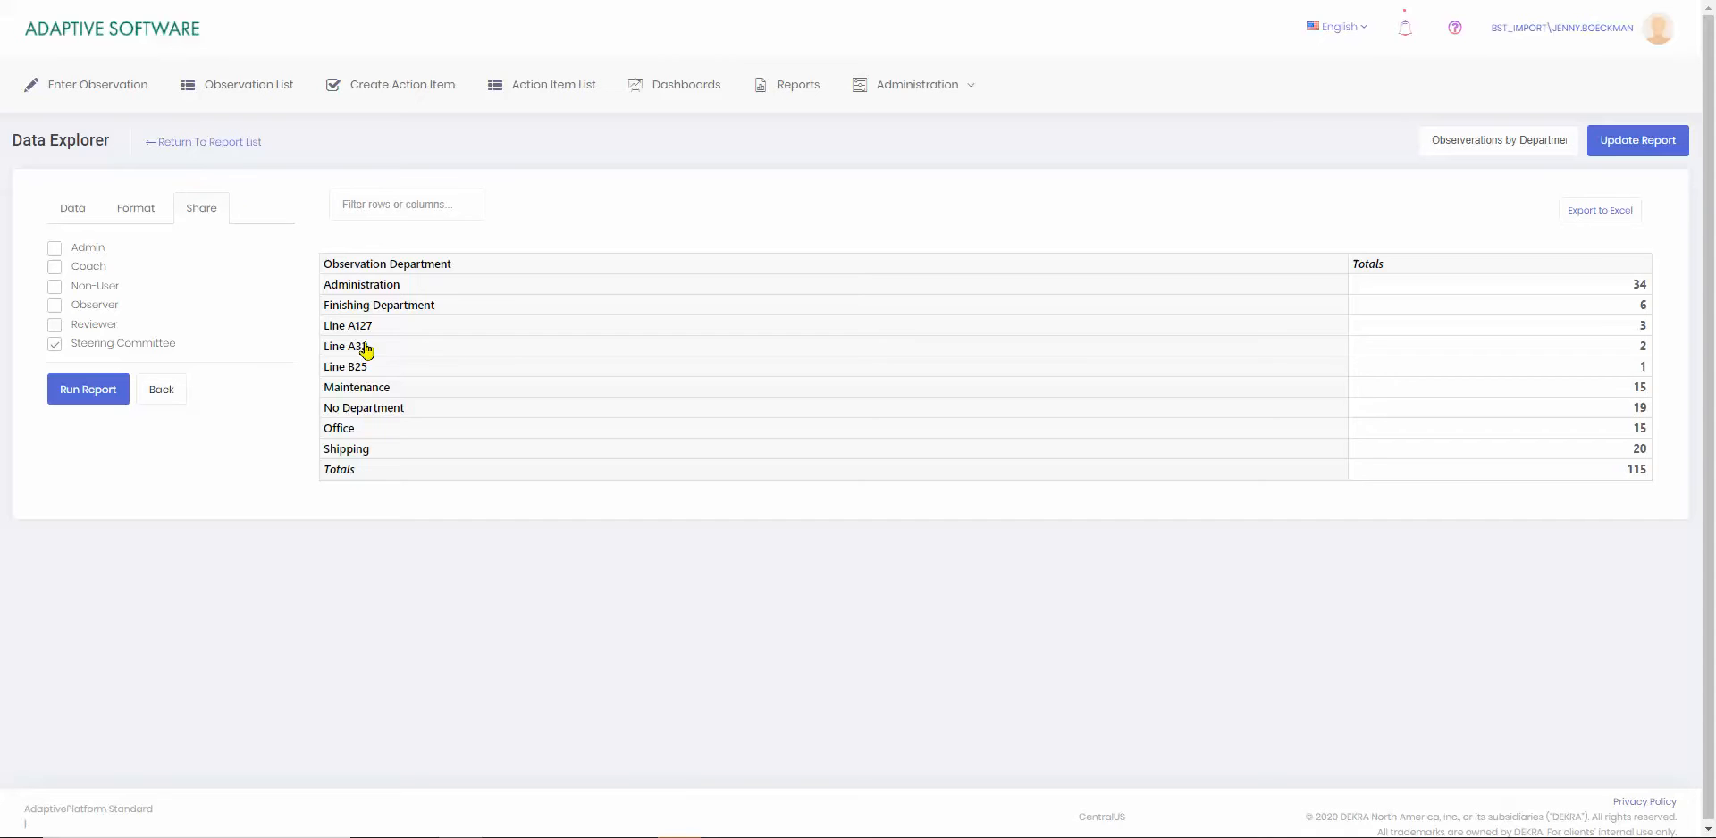
Open the Admin role for editing, examine its Reports and Pivot saved report permissions, and leave without saving.
click(904, 83)
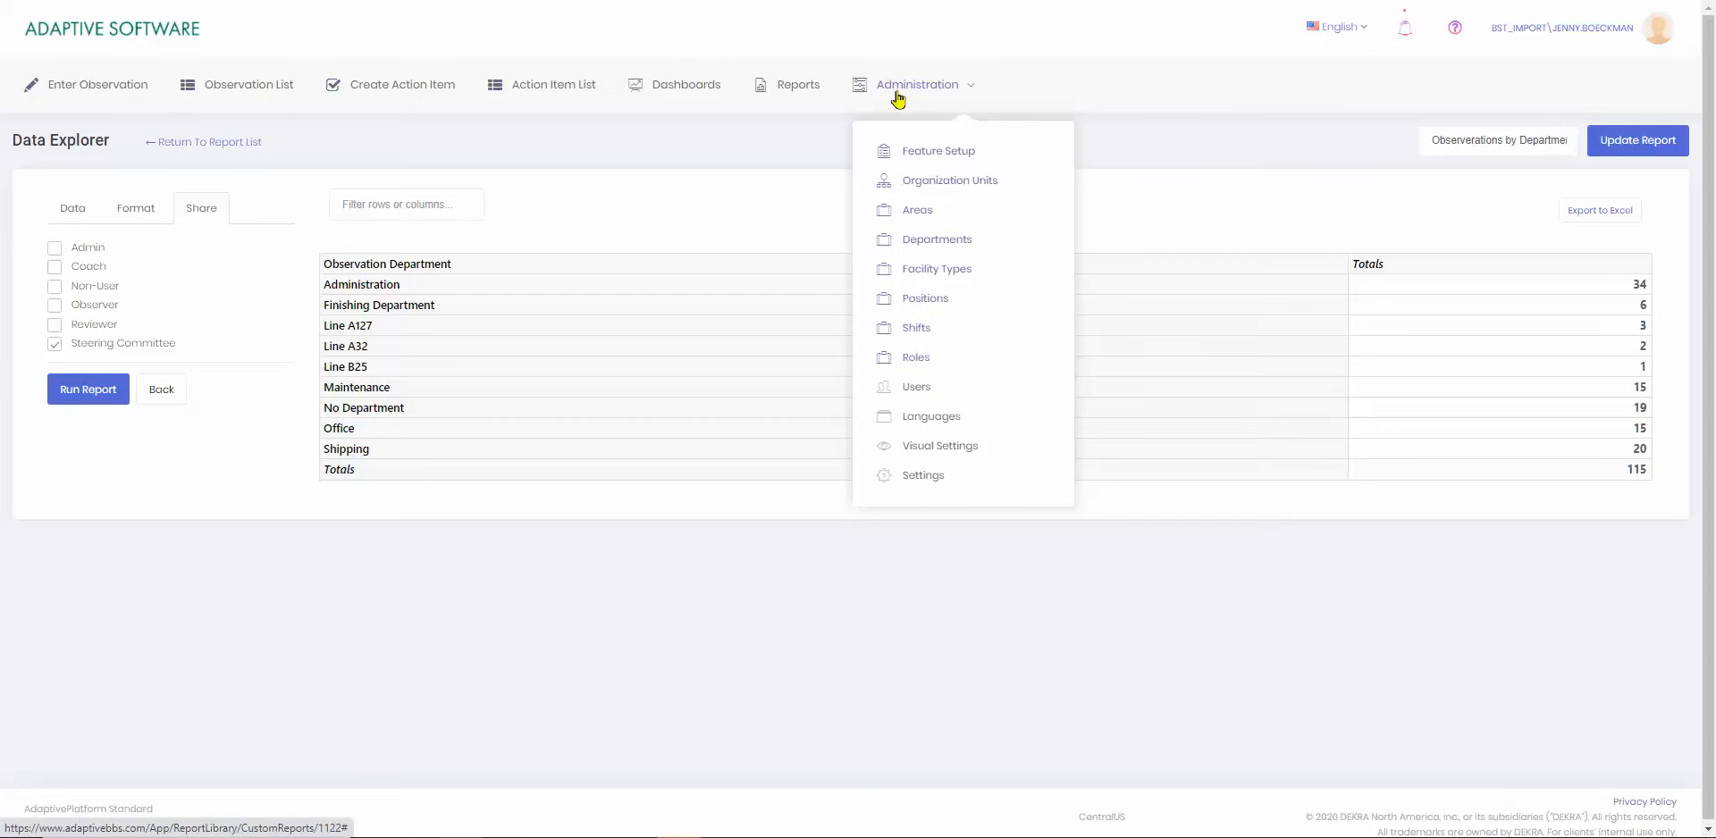
click(911, 361)
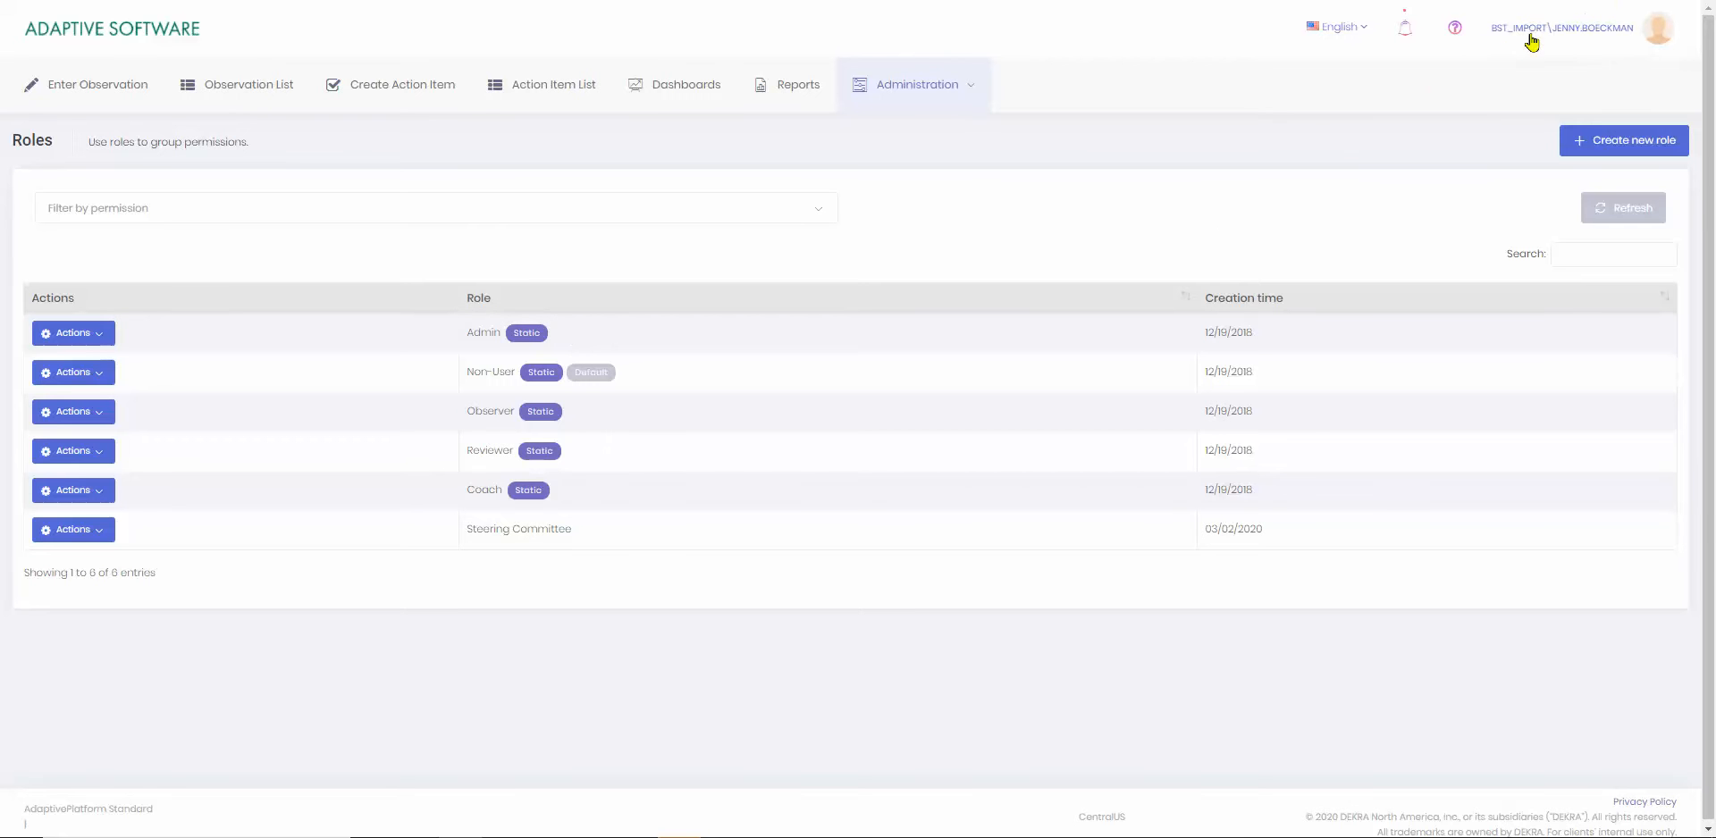
click(105, 340)
click(51, 368)
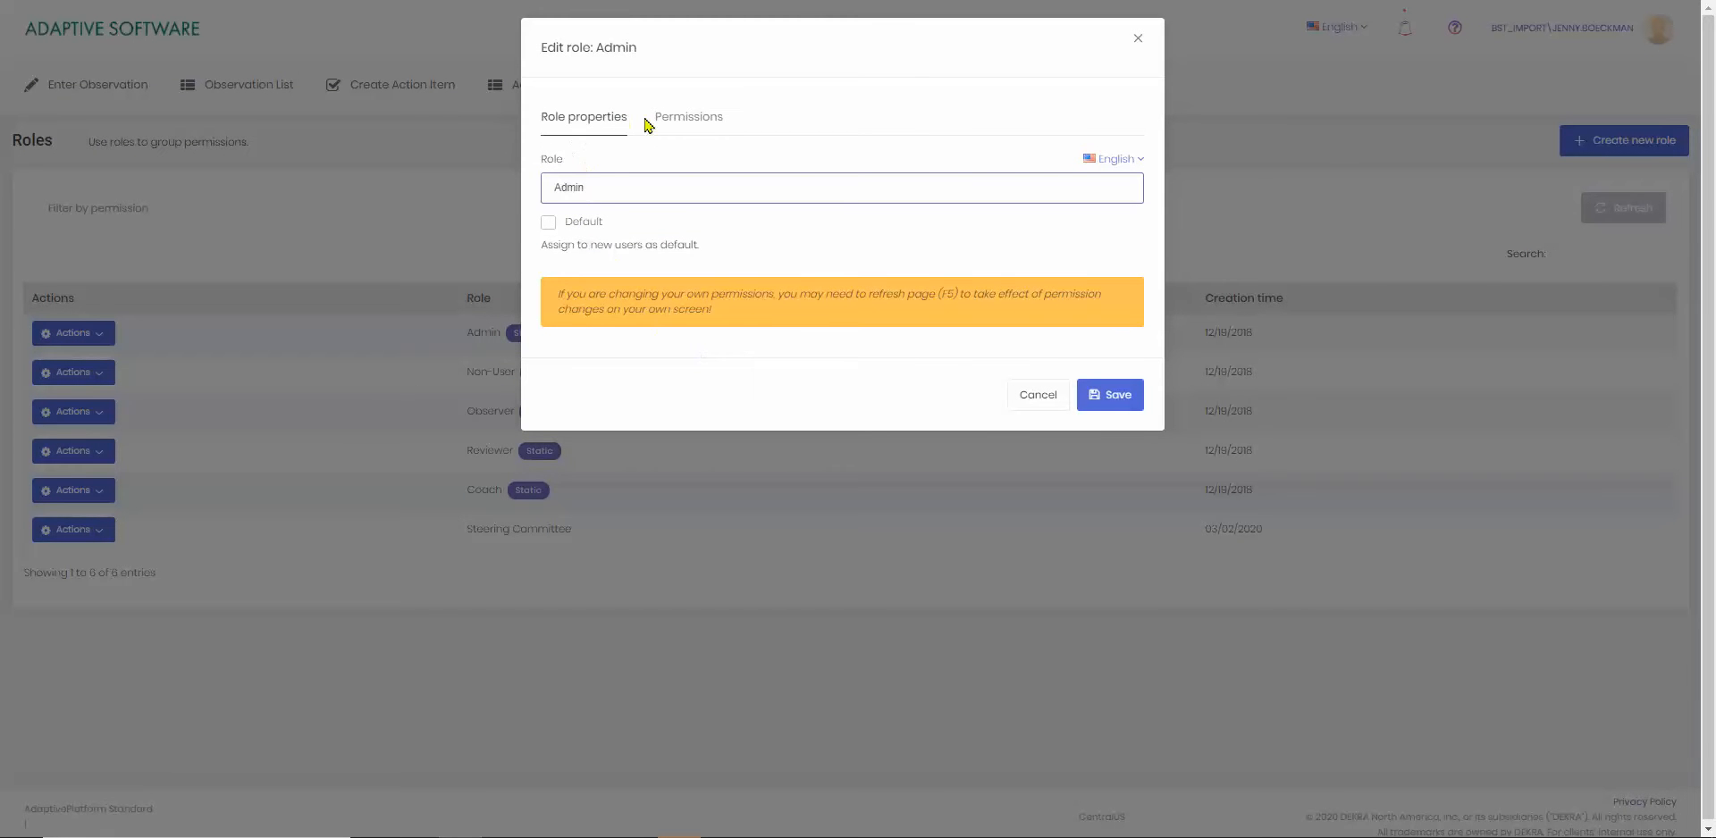
click(687, 123)
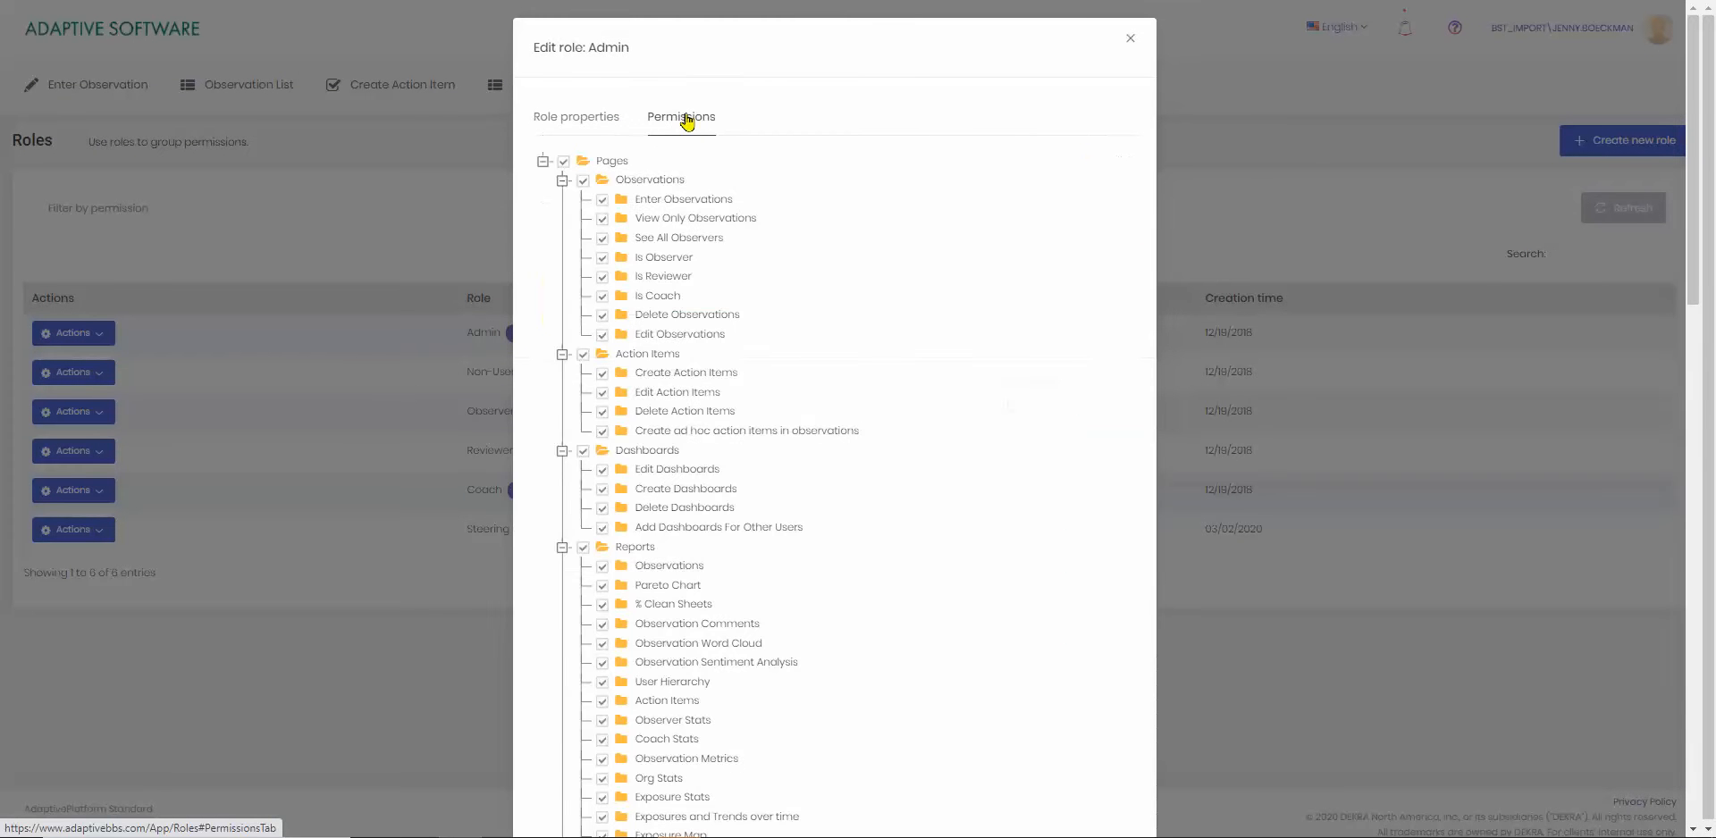
scroll(663, 176, down, 1)
scroll(666, 204, down, 3)
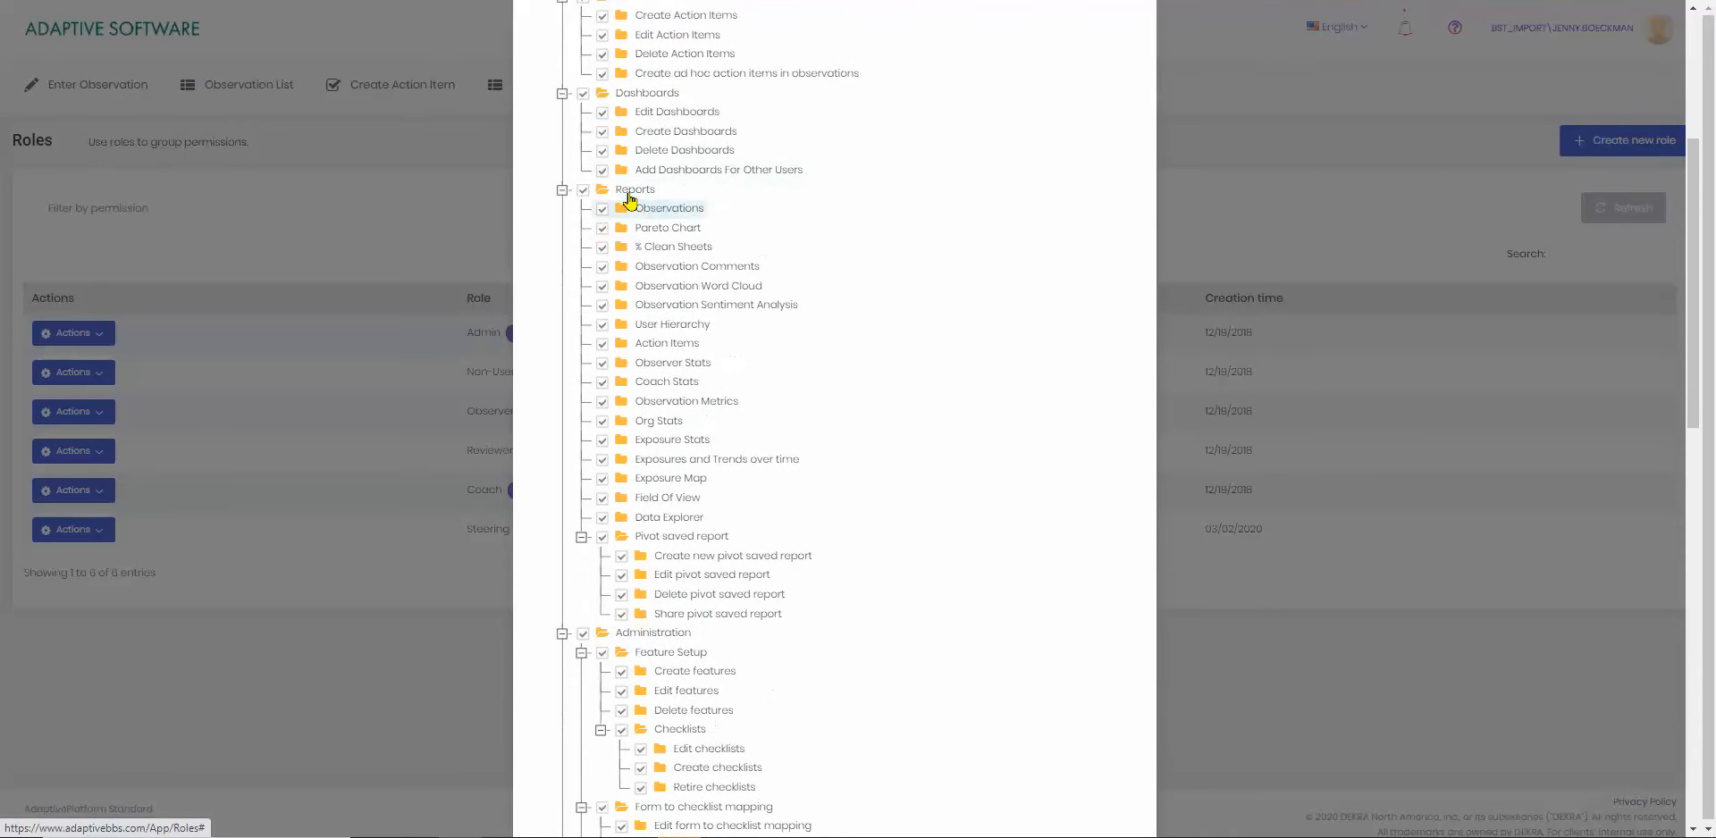
scroll(634, 210, down, 3)
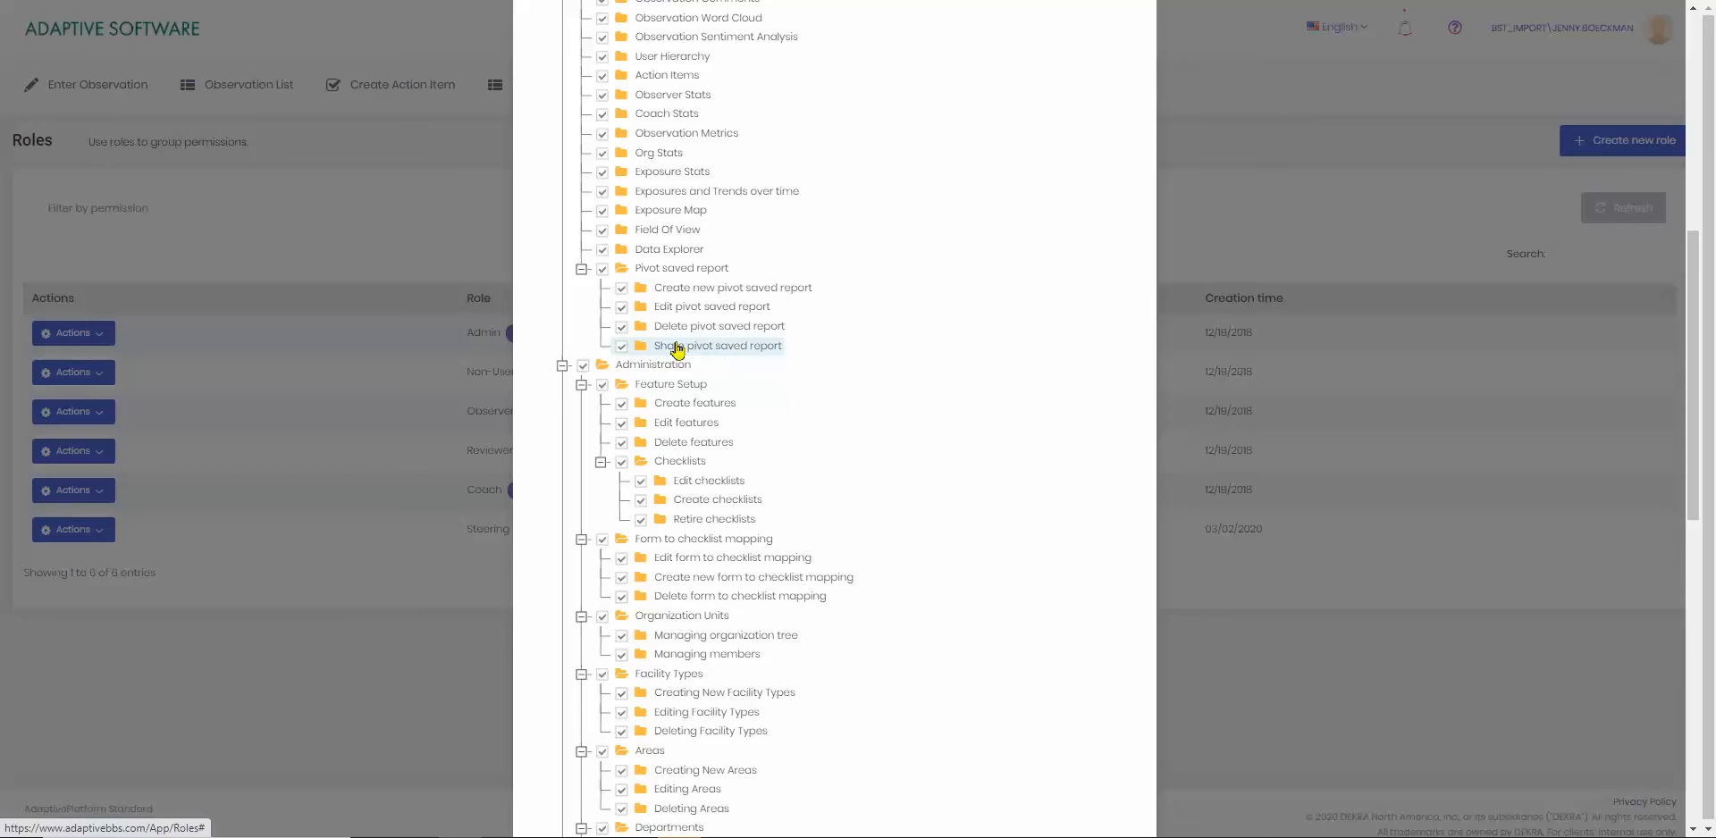
scroll(865, 406, down, 5)
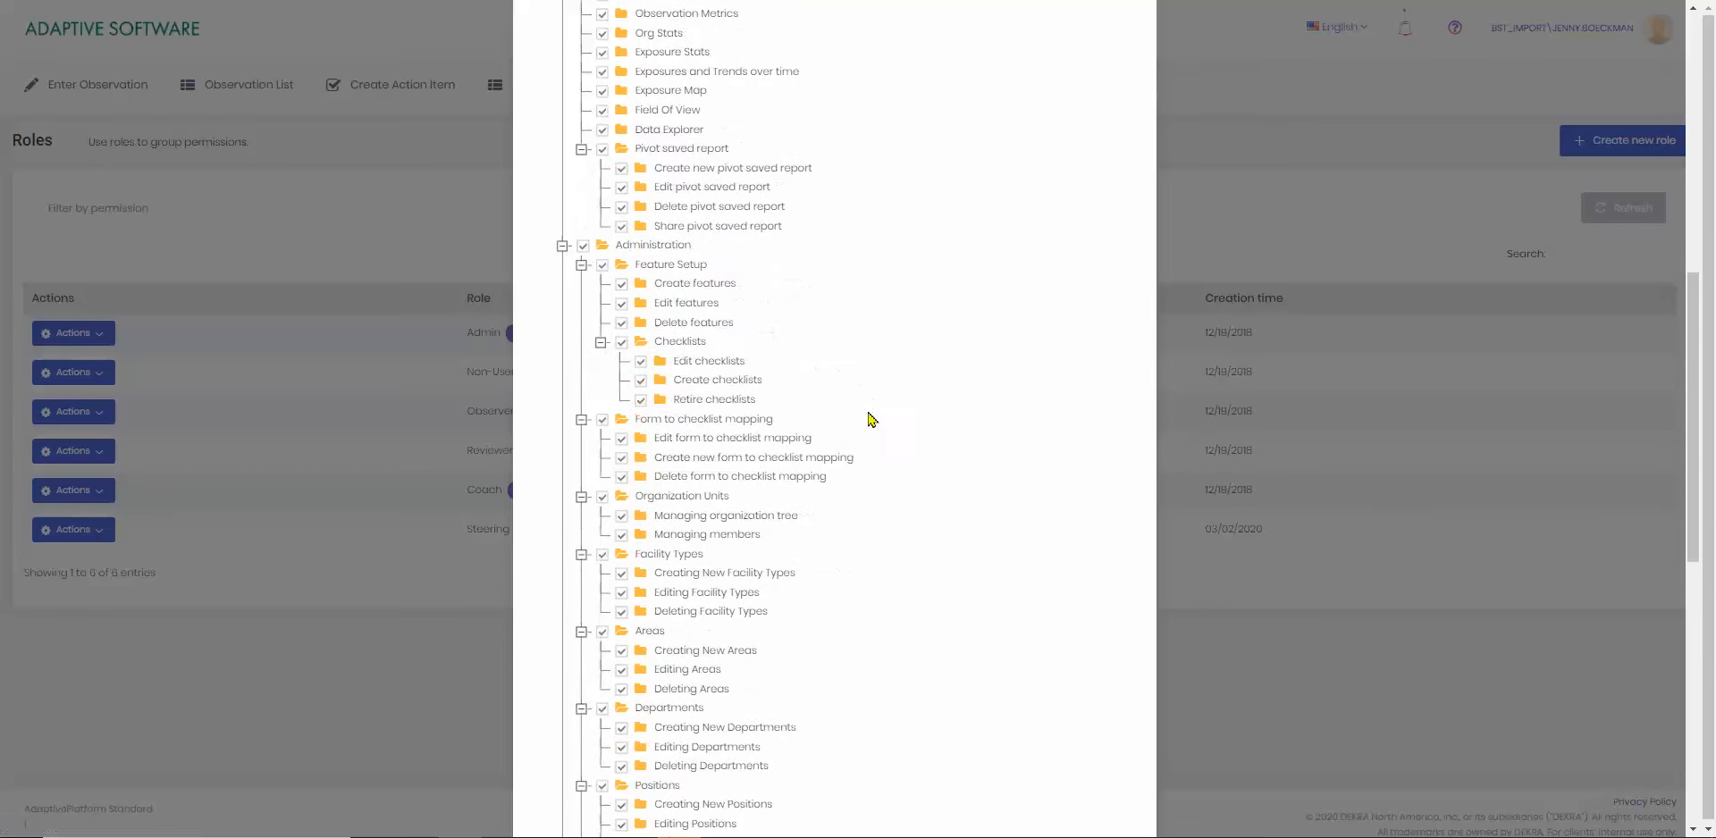
scroll(895, 470, down, 3)
scroll(902, 478, down, 2)
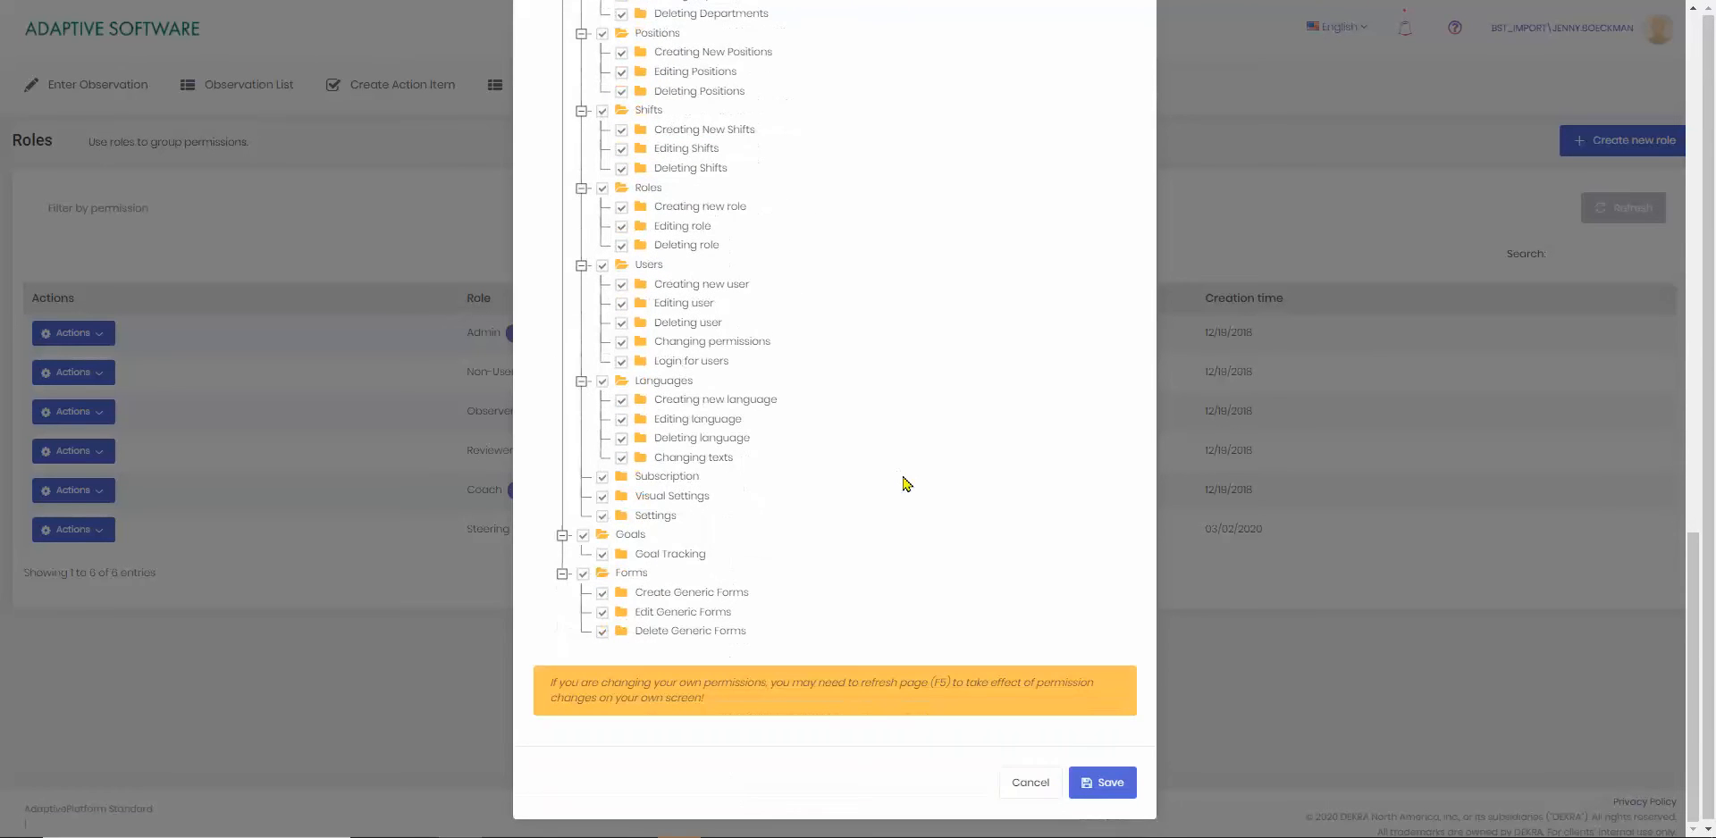
click(1028, 784)
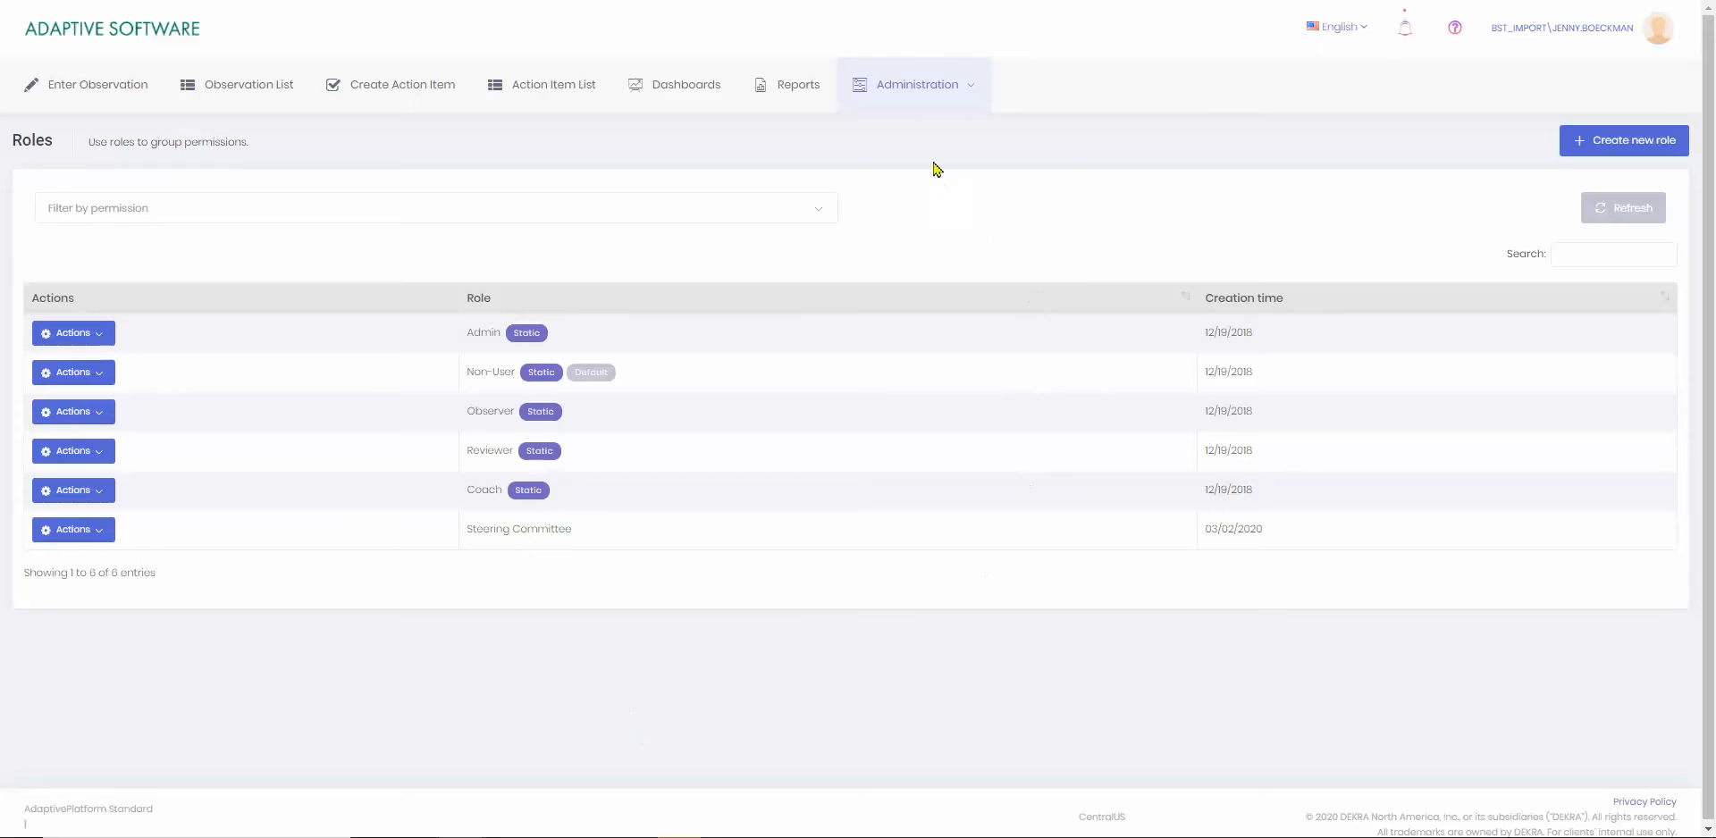
Go to user administration, open the permissions of the user holding the Admin role and examine the Pivot saved report permissions.
mouse_move(899, 90)
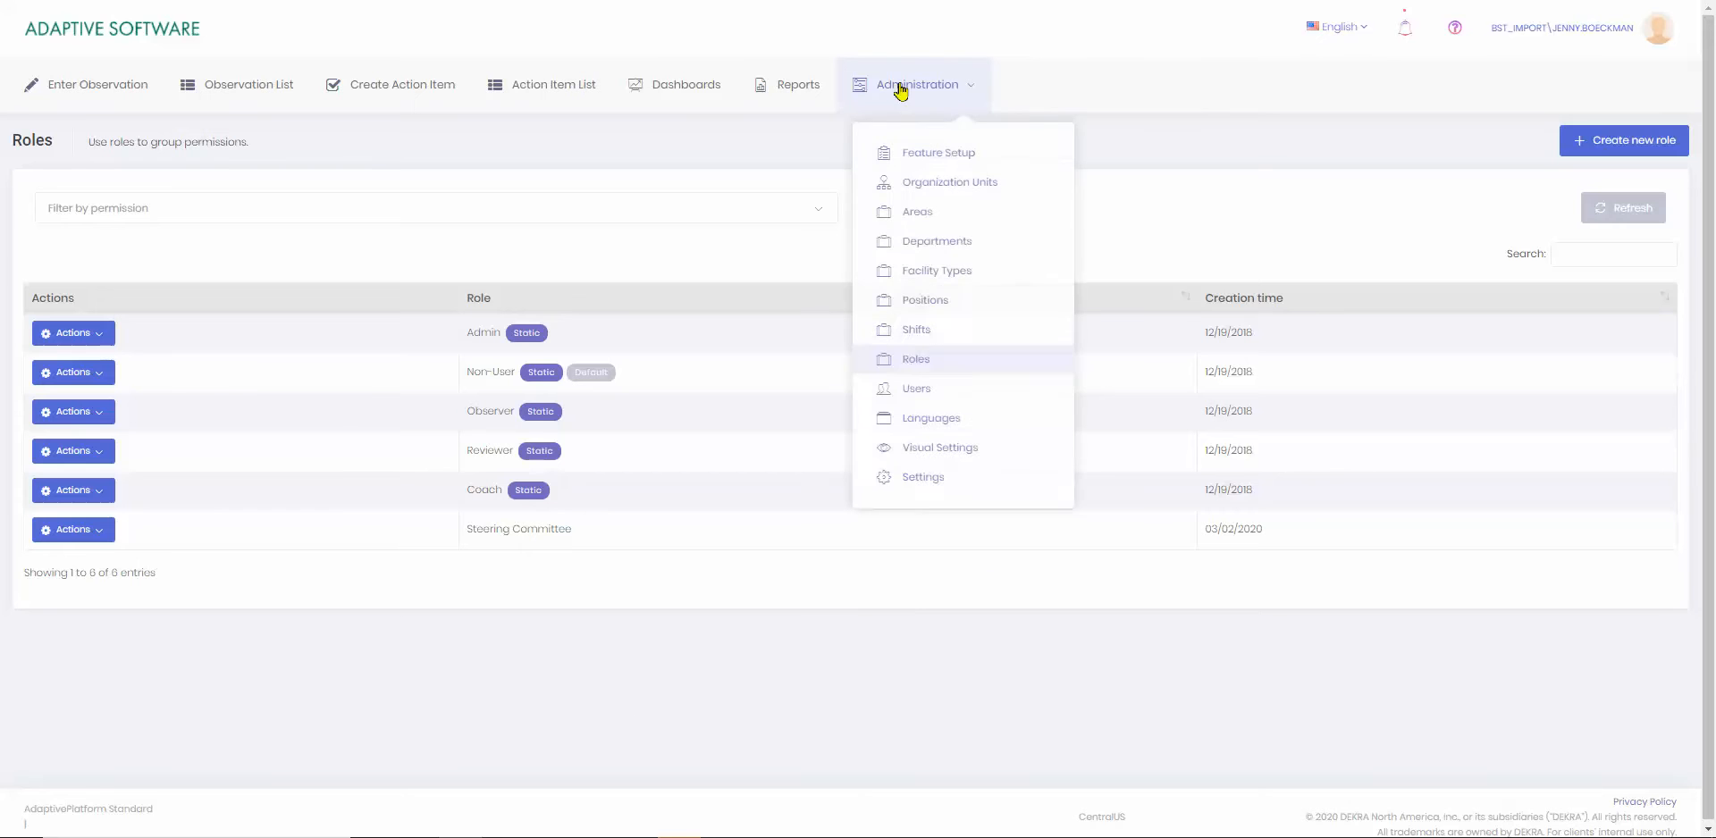
click(917, 391)
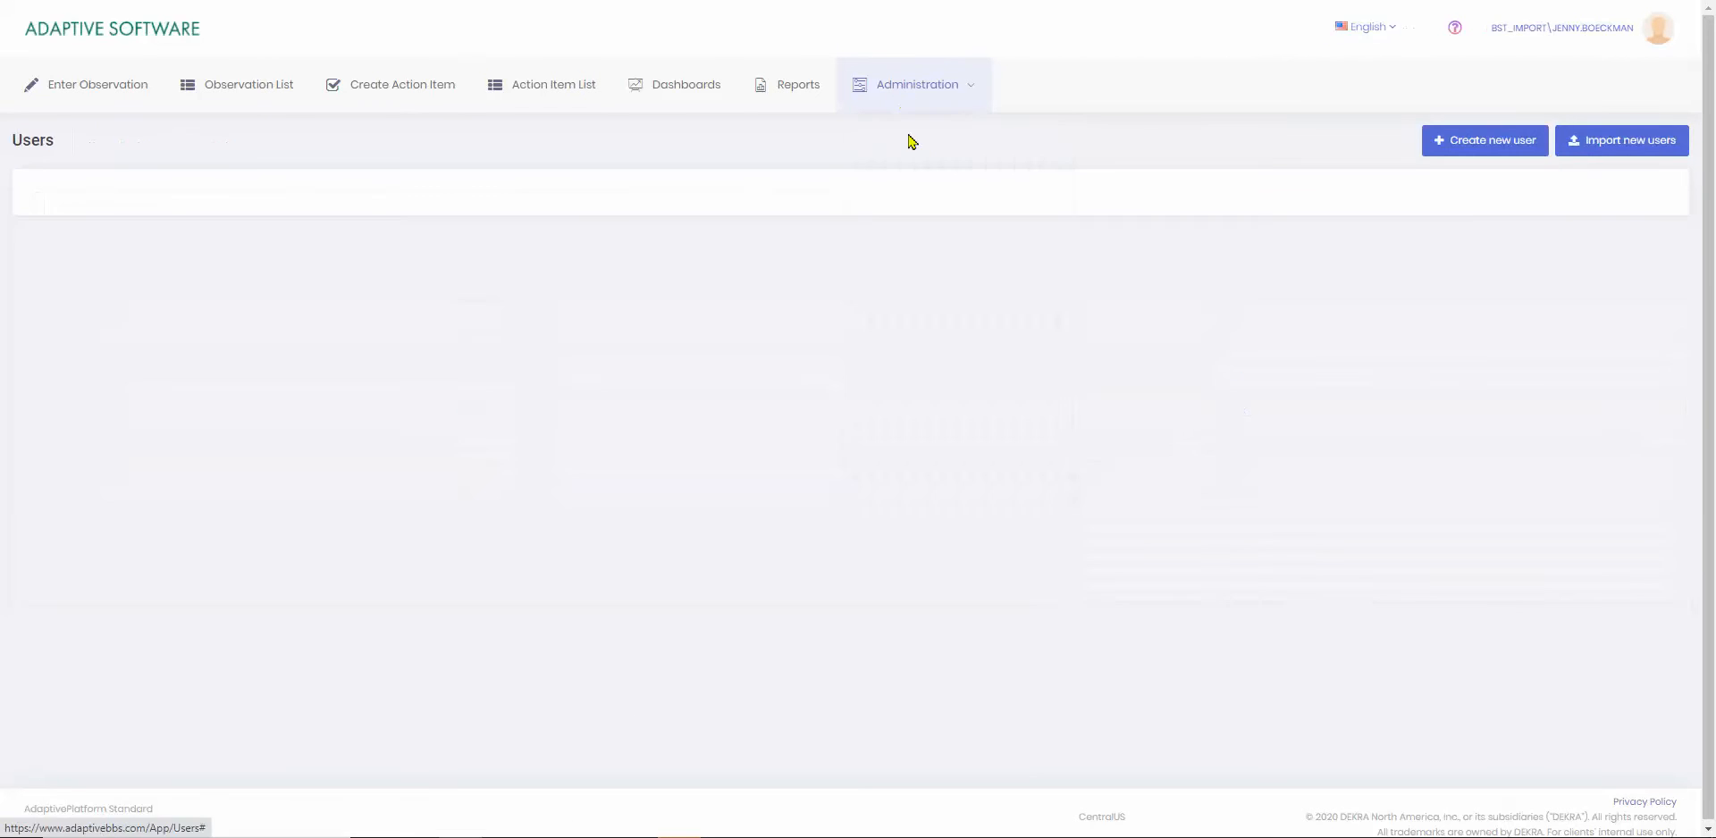
mouse_move(902, 89)
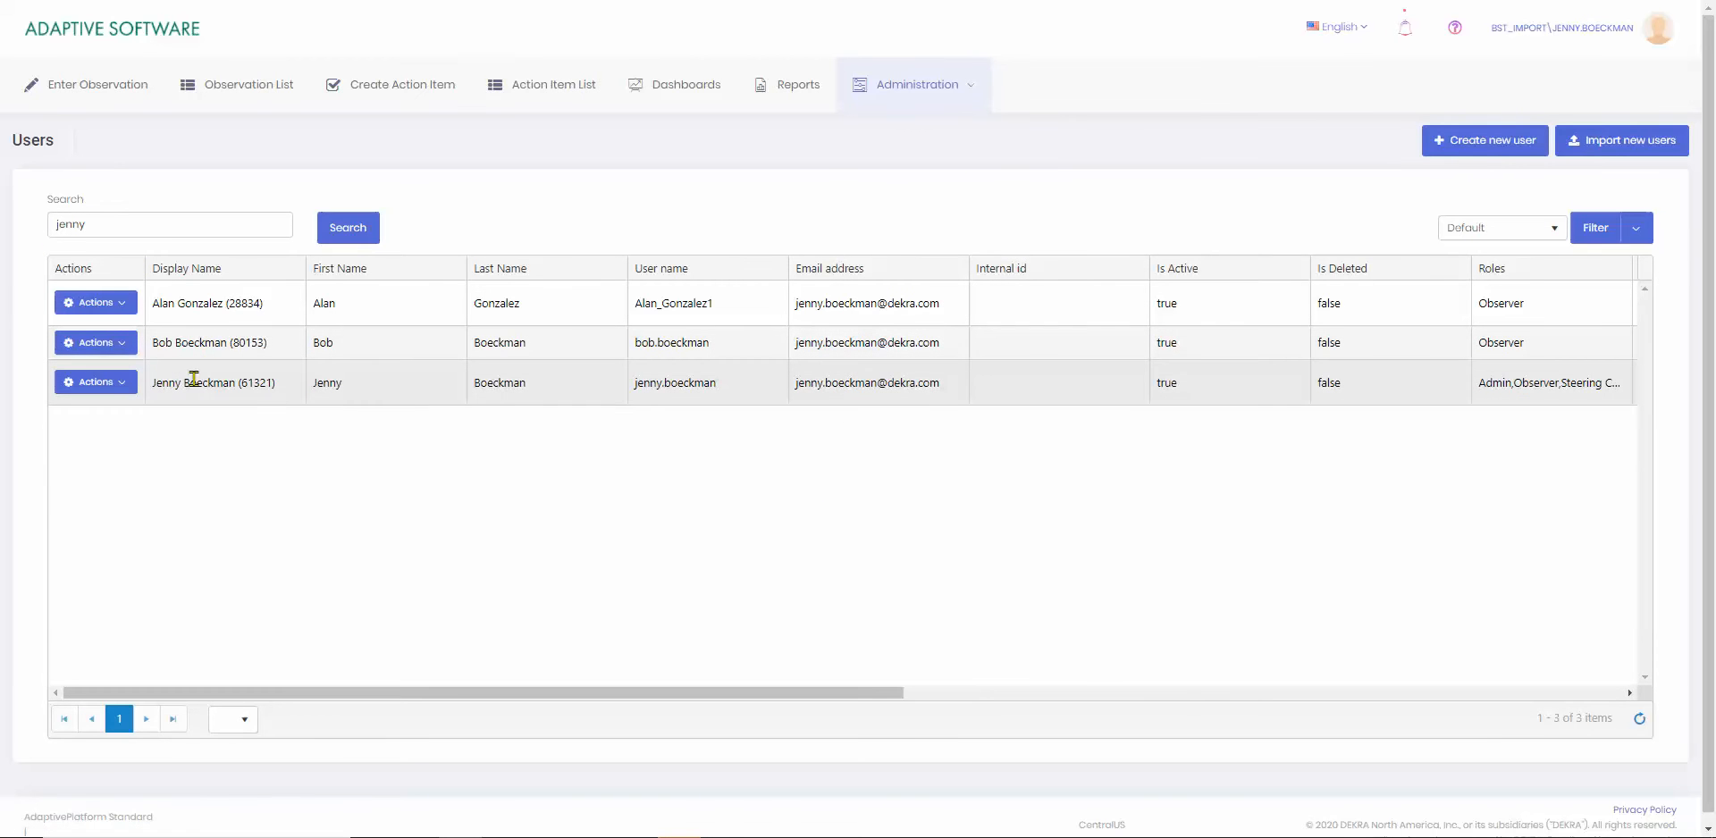
click(124, 386)
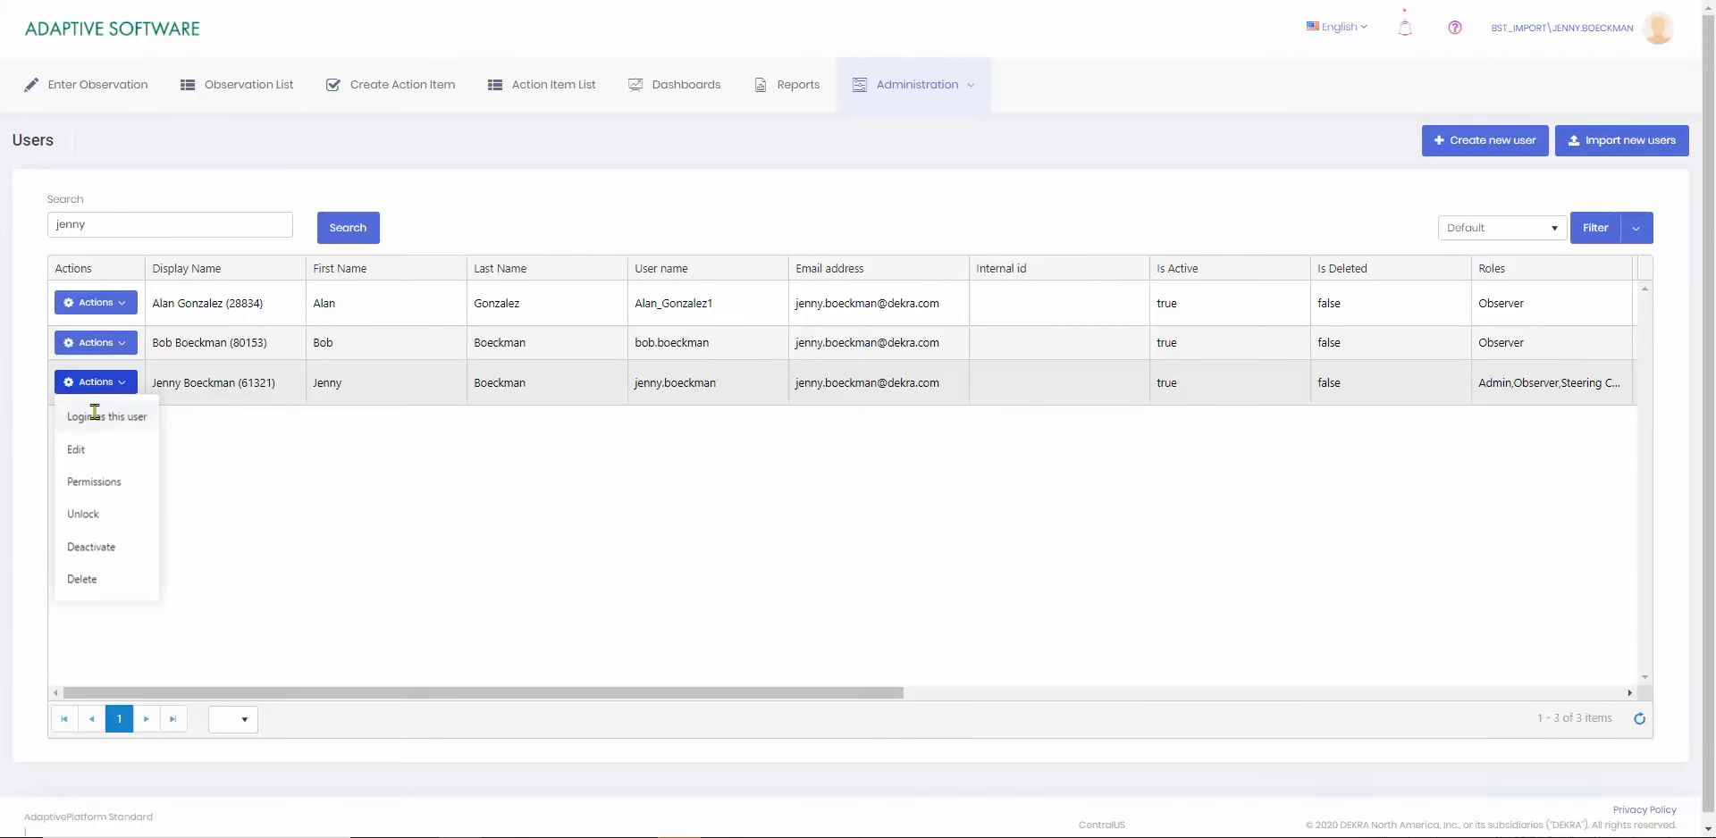
click(87, 484)
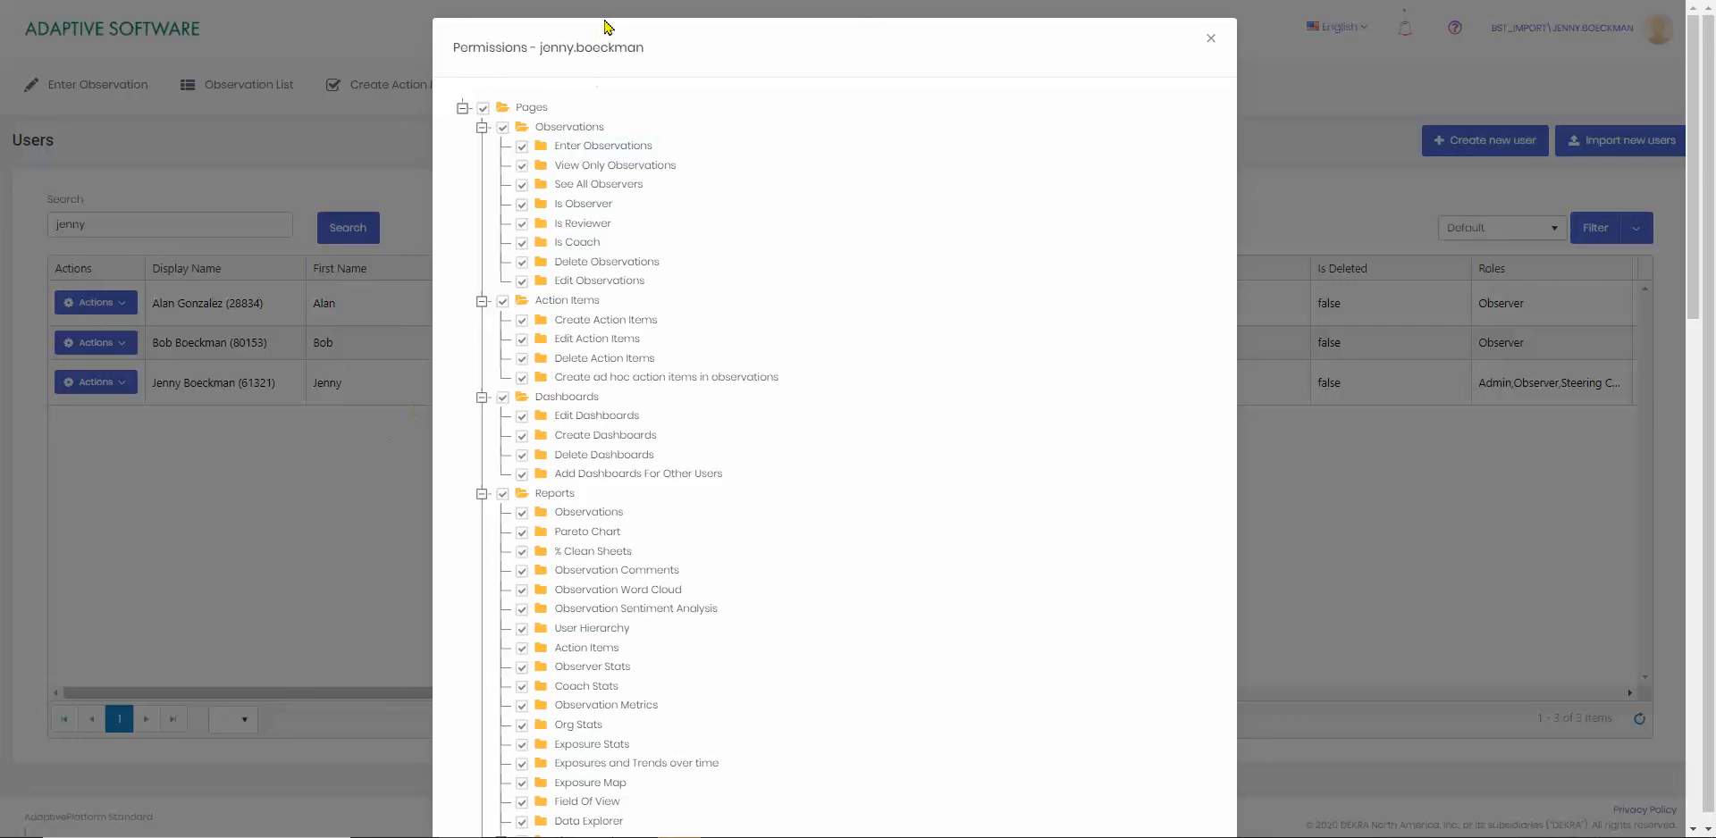
scroll(644, 482, down, 3)
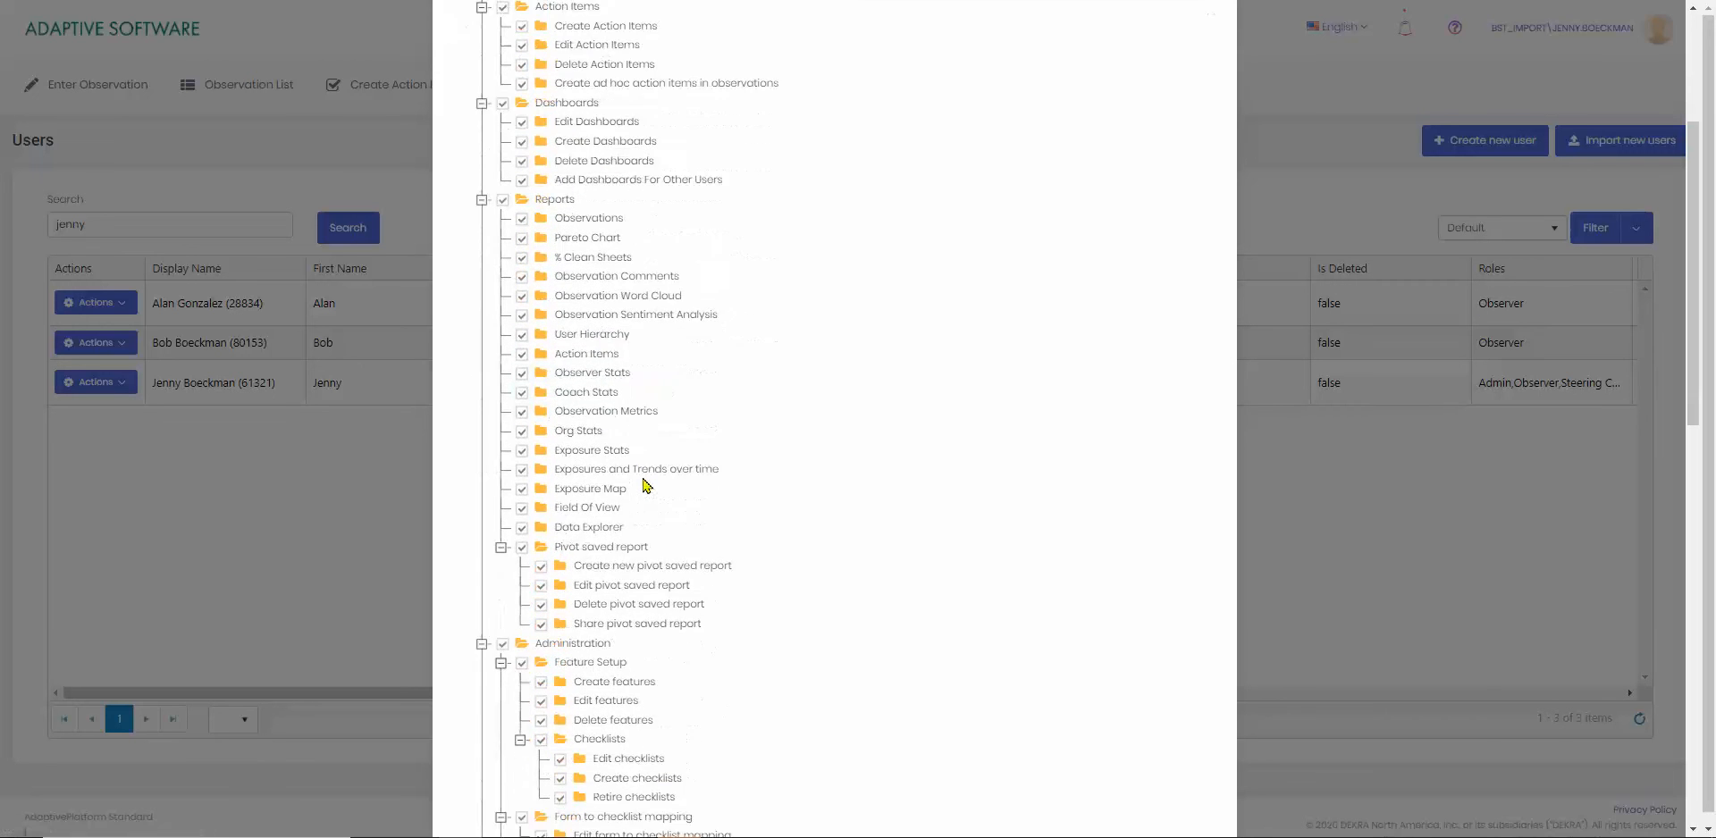
scroll(647, 485, down, 1)
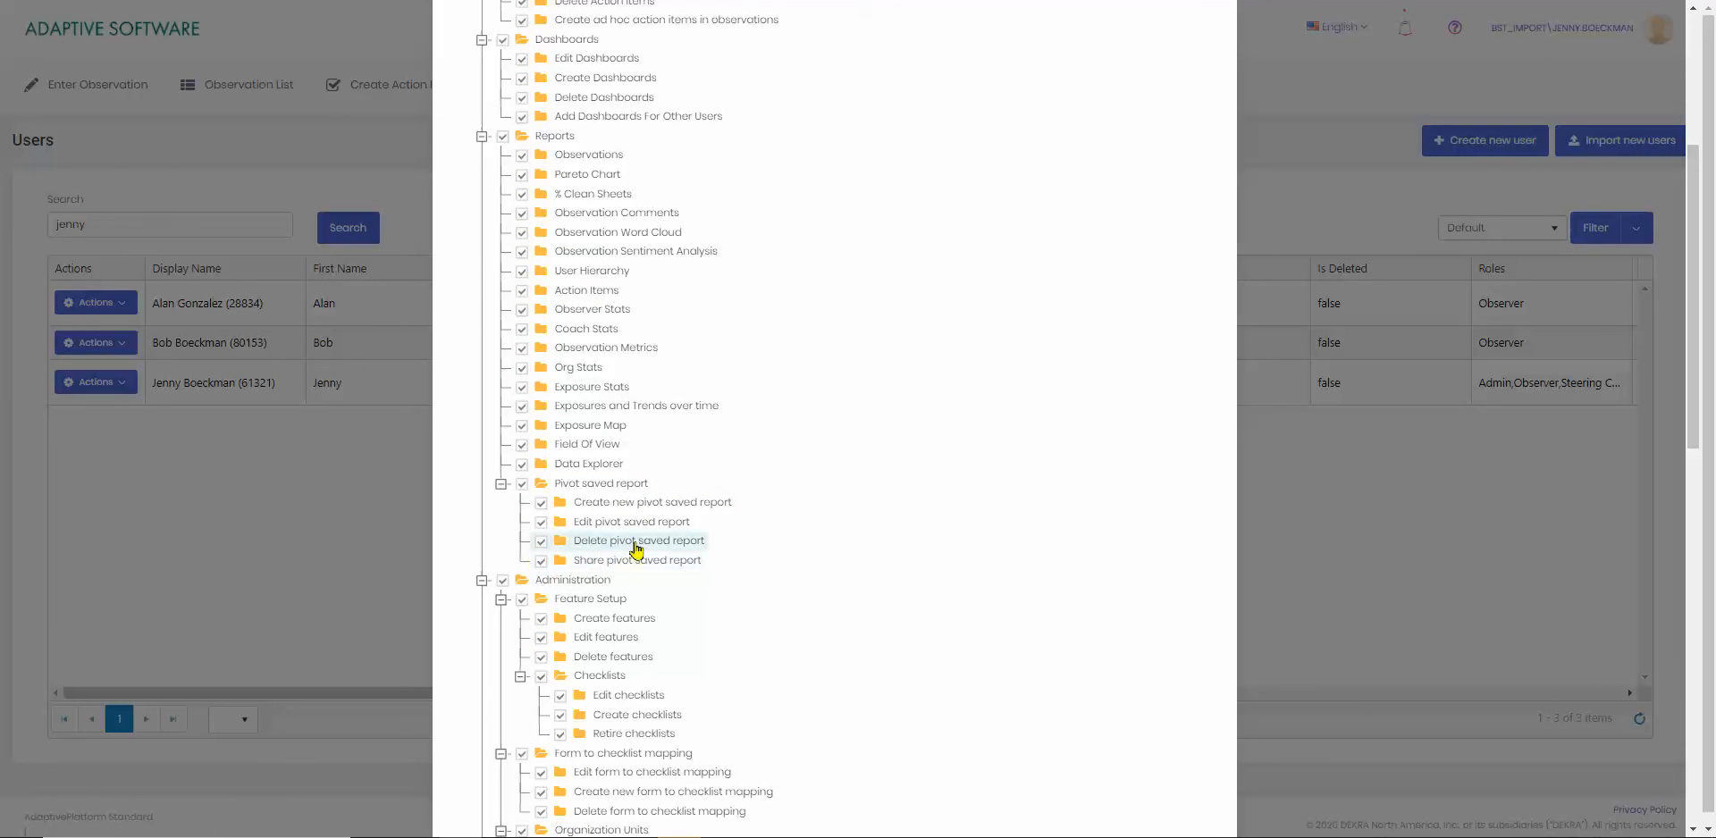